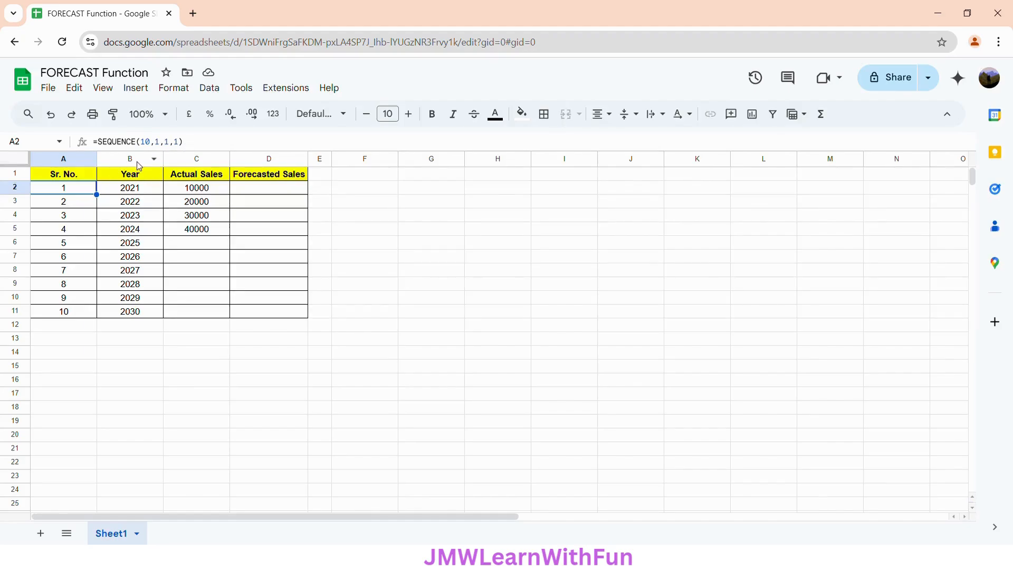
left_click(144, 178)
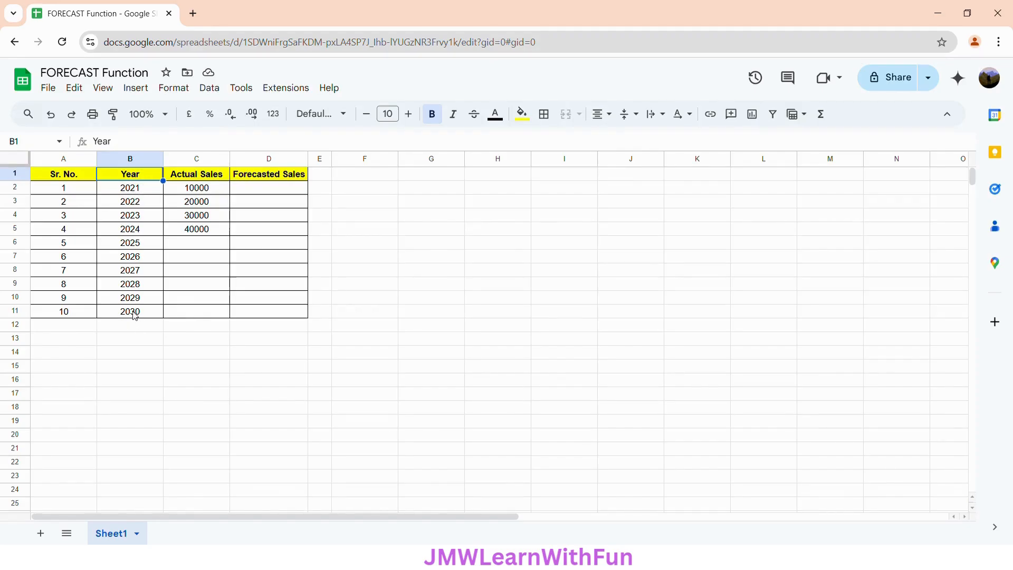
left_click(221, 177)
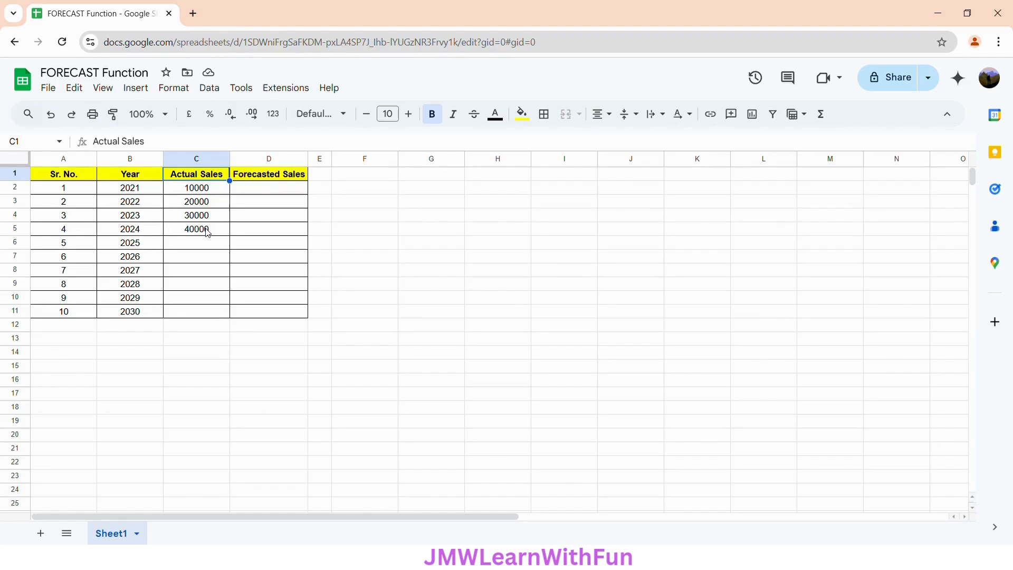
left_click(274, 179)
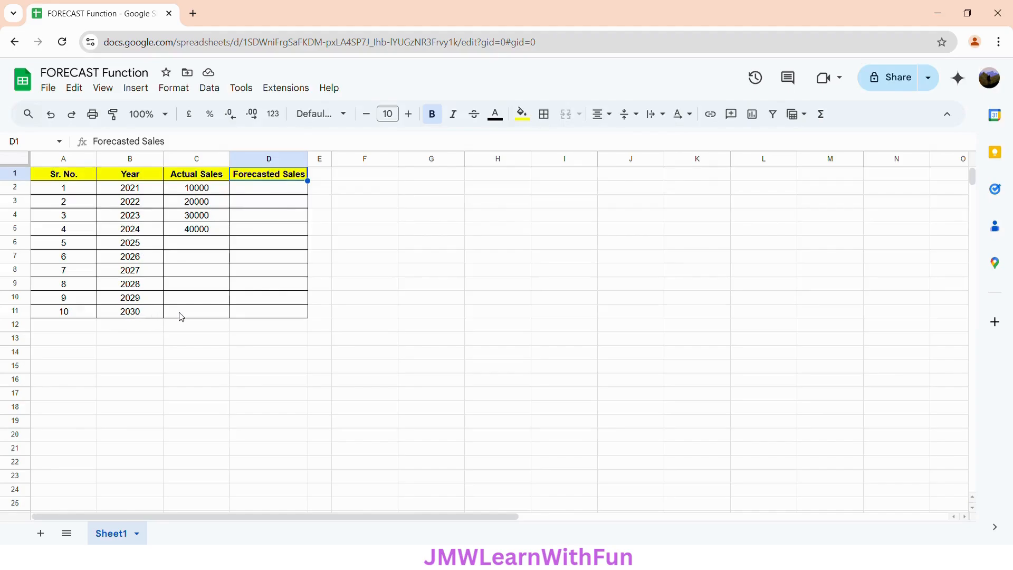
Step: Start a FORECAST formula in D6 with B6 as x and the absolute range $C$2:$C$5 as data_y
left_click(262, 250)
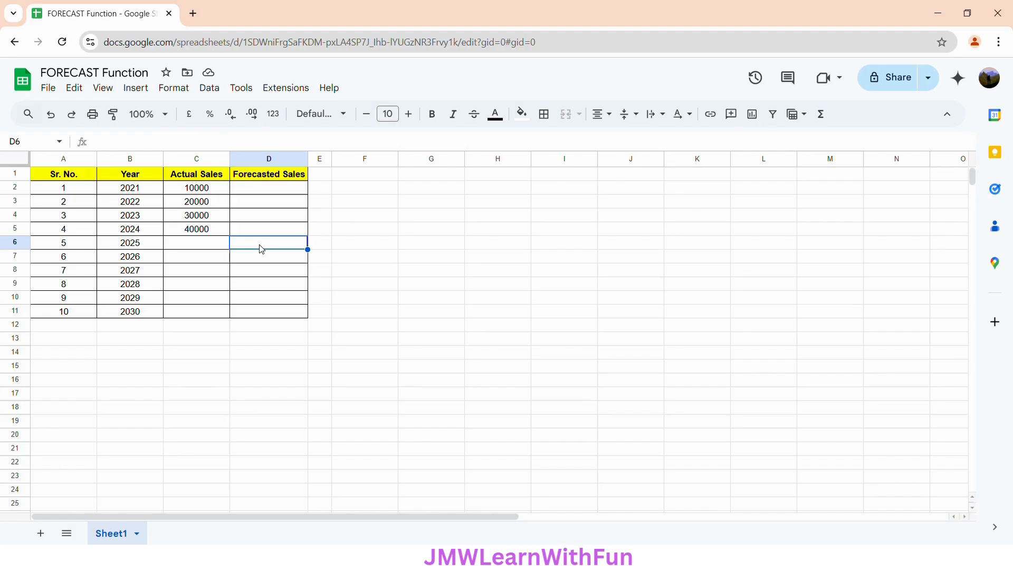
type("=")
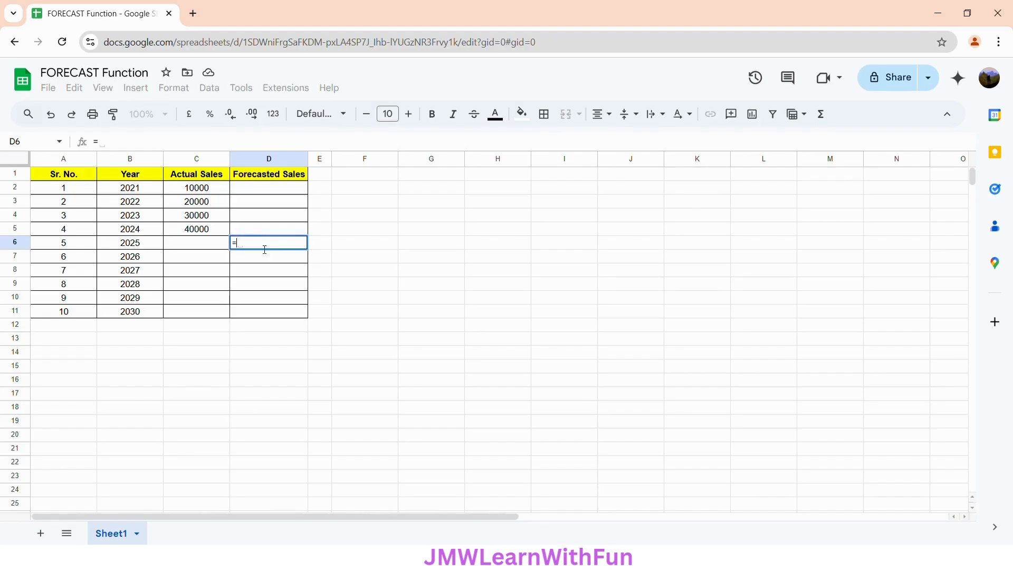
type("FORECAST")
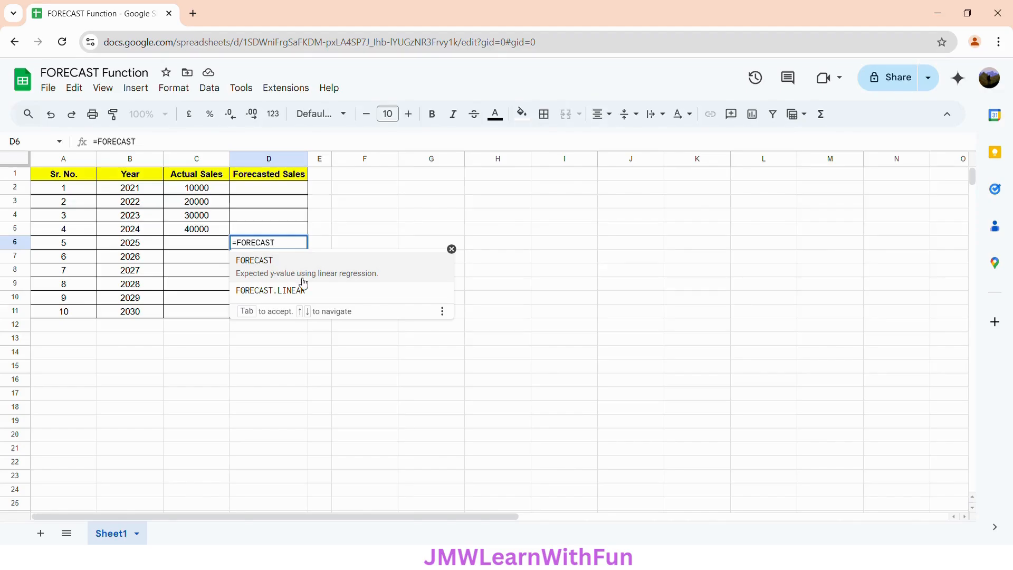
left_click(381, 278)
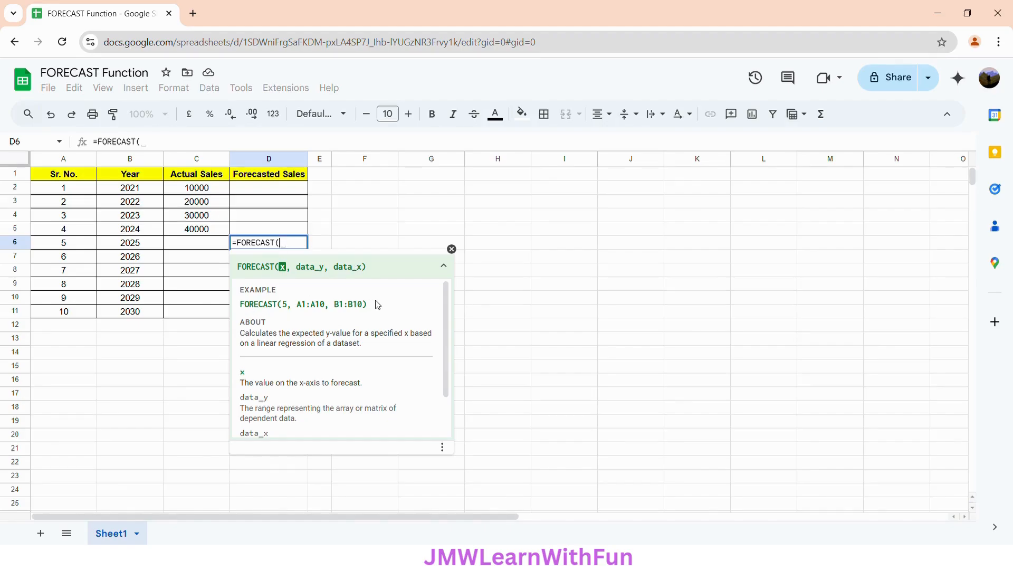
left_click(151, 247)
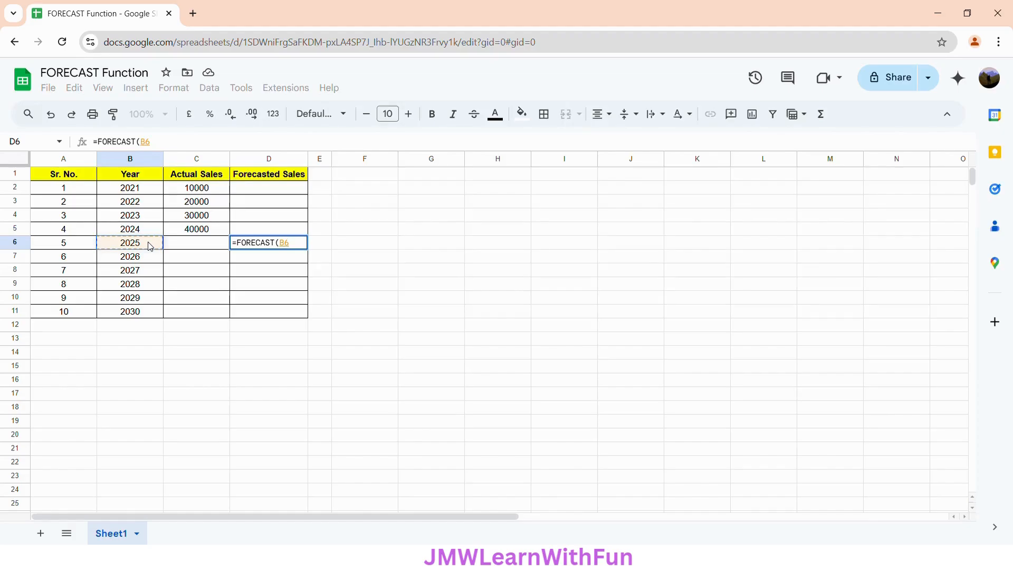
type(",")
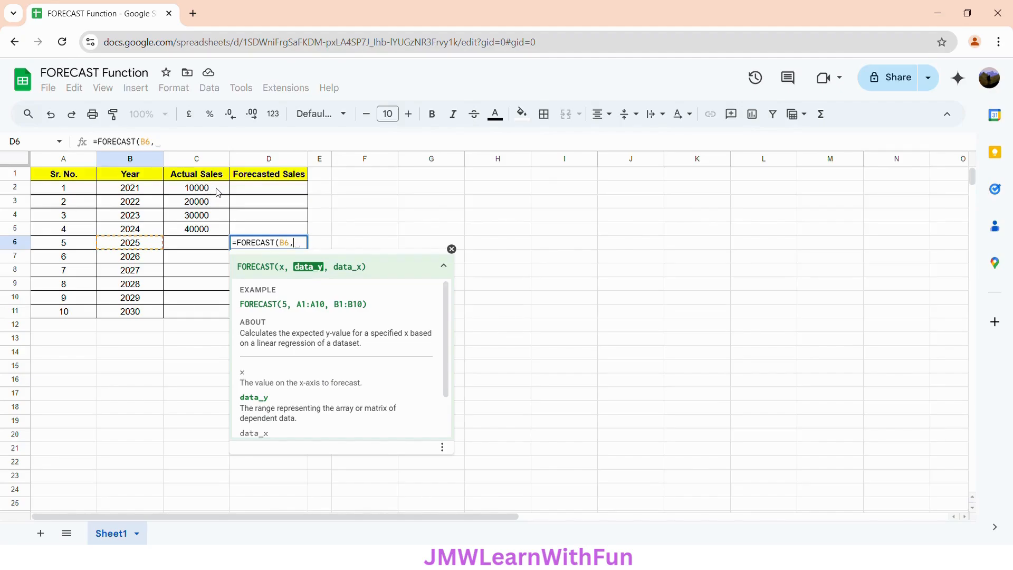
left_click_drag(218, 192, 216, 237)
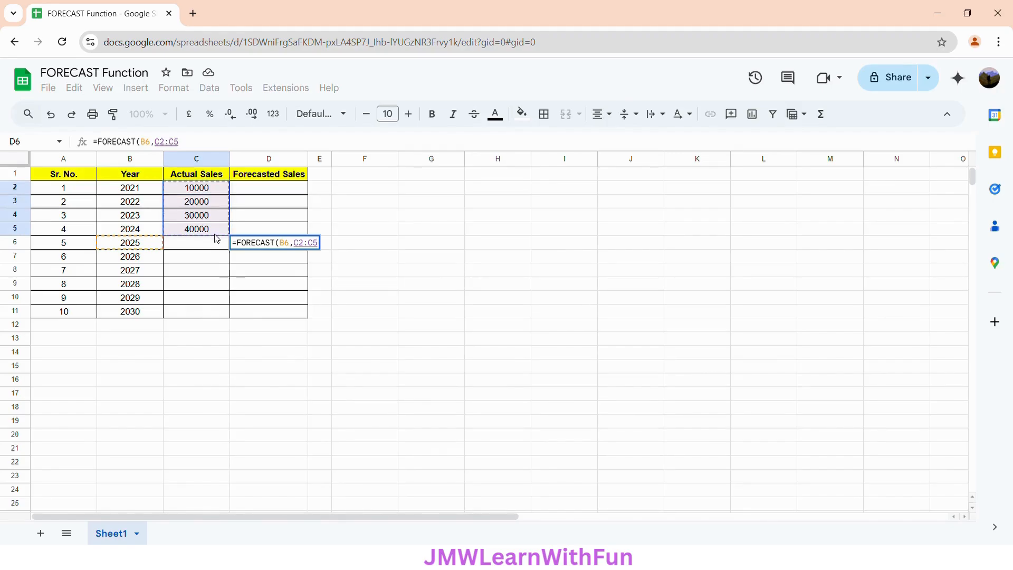
key("F4")
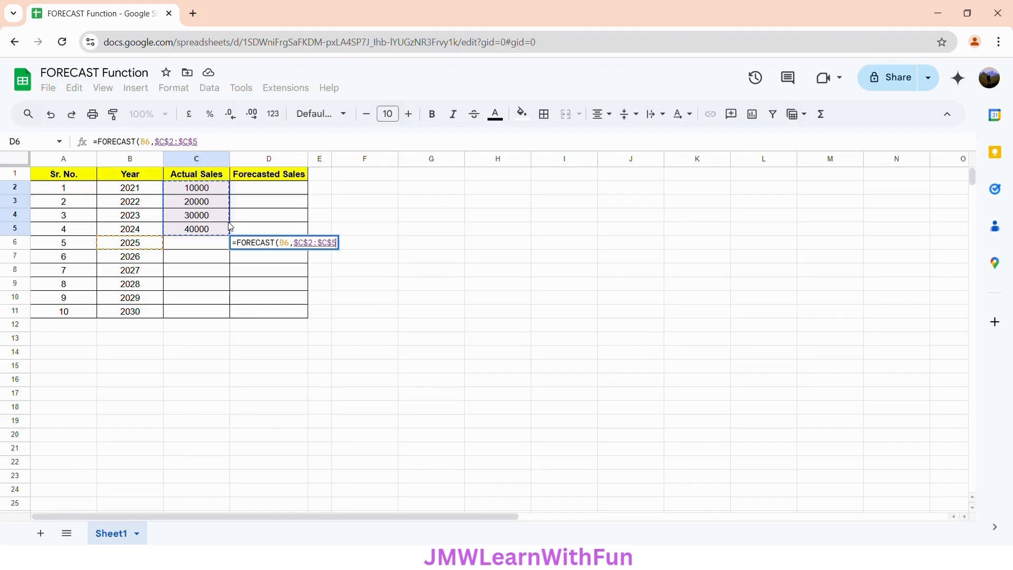
Step: Complete the D6 formula with the absolute range $B$2:$B$5 as data_x, giving =FORECAST(B6,$C$2:$C$5,$B$2:$B$5)
type(",")
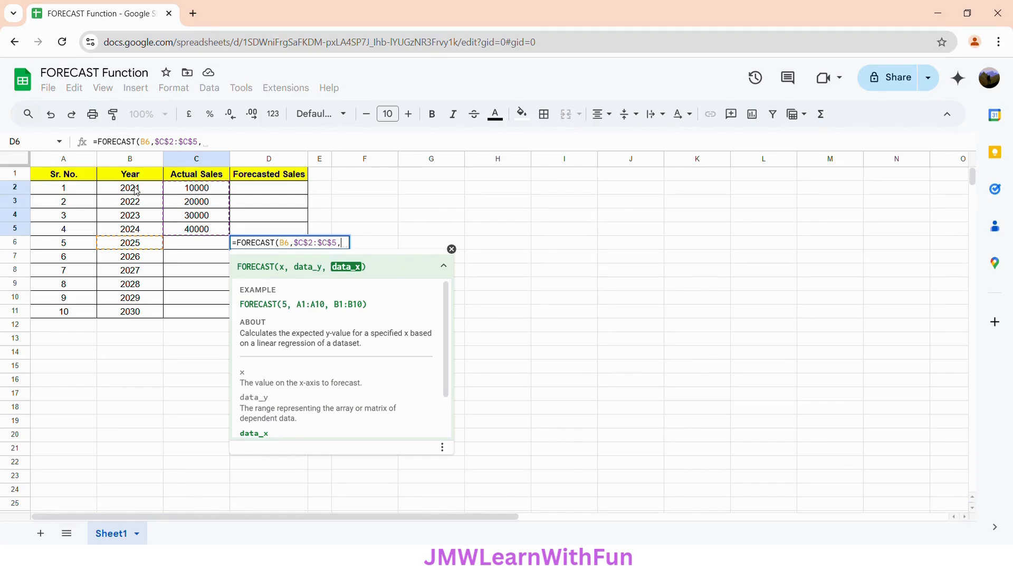
left_click_drag(136, 191, 139, 235)
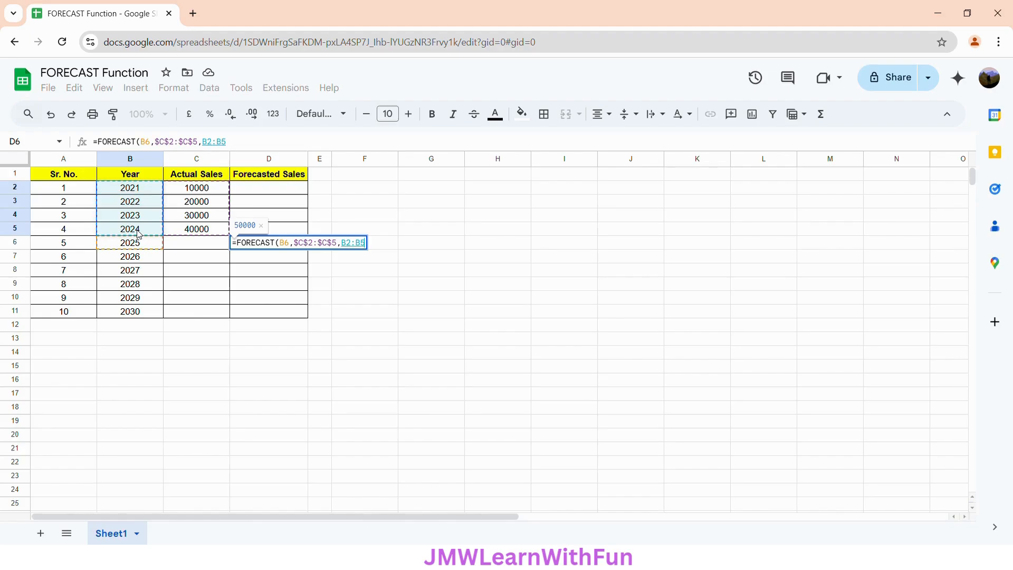
left_click(223, 149)
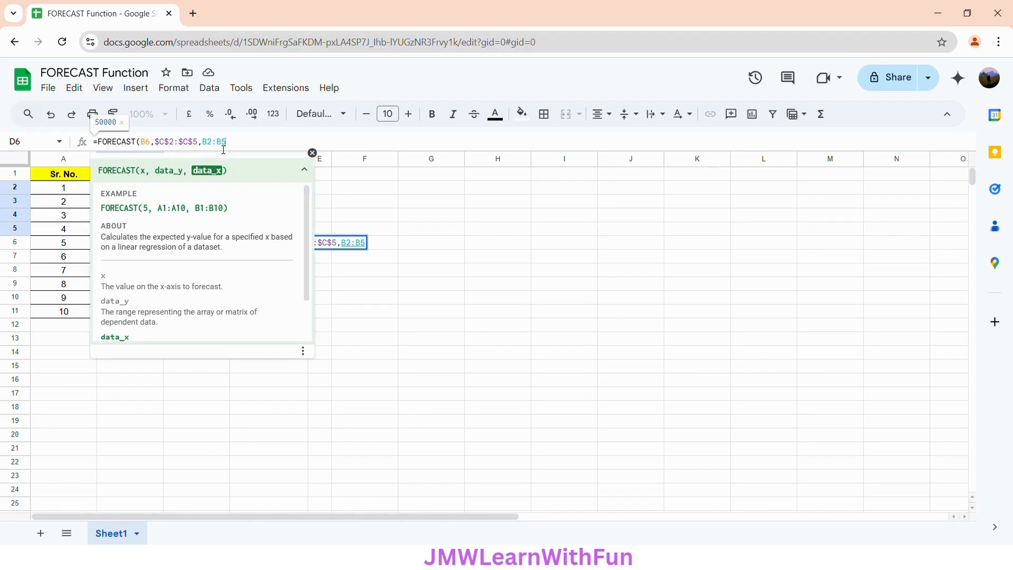
key("F4")
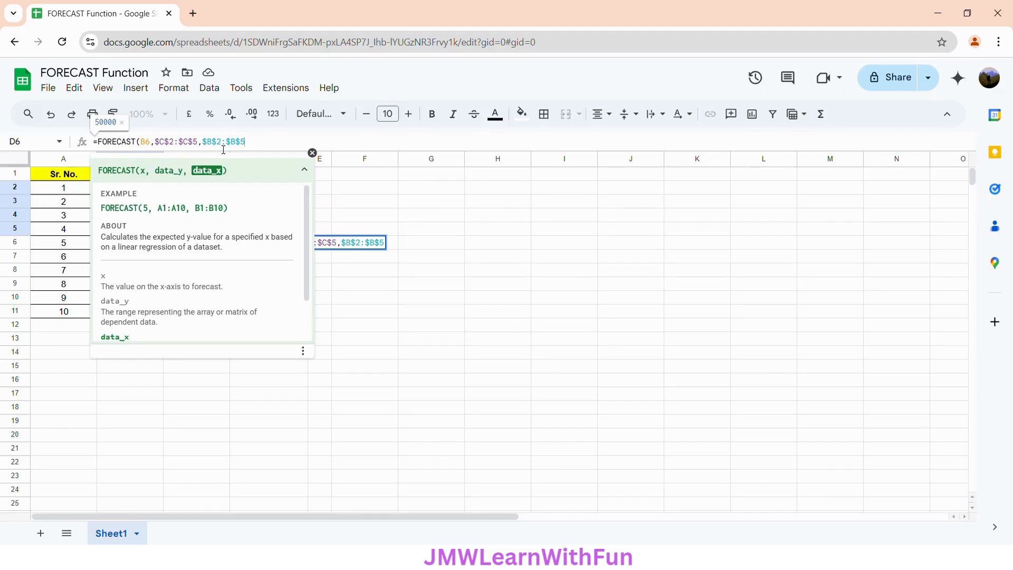
type(")")
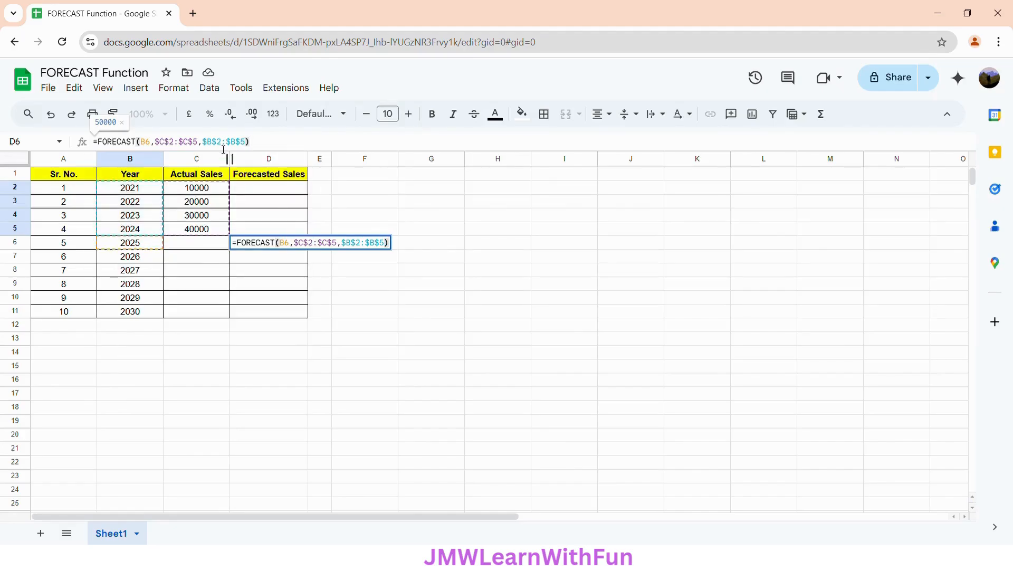
key("Return")
Step: Fill the FORECAST formula from D6 down to D11 for the years through 2030
left_click(285, 243)
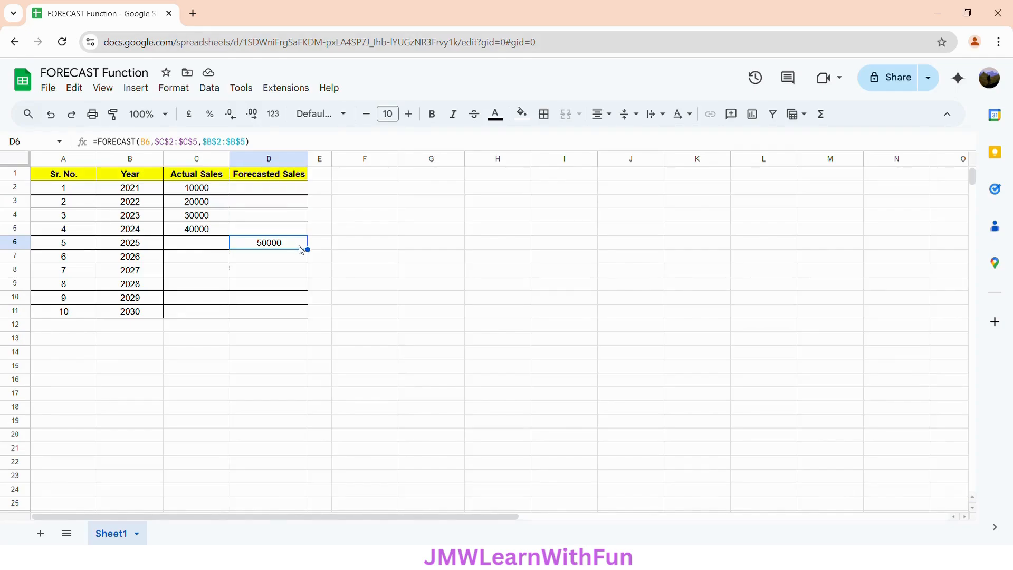
left_click_drag(317, 258, 308, 319)
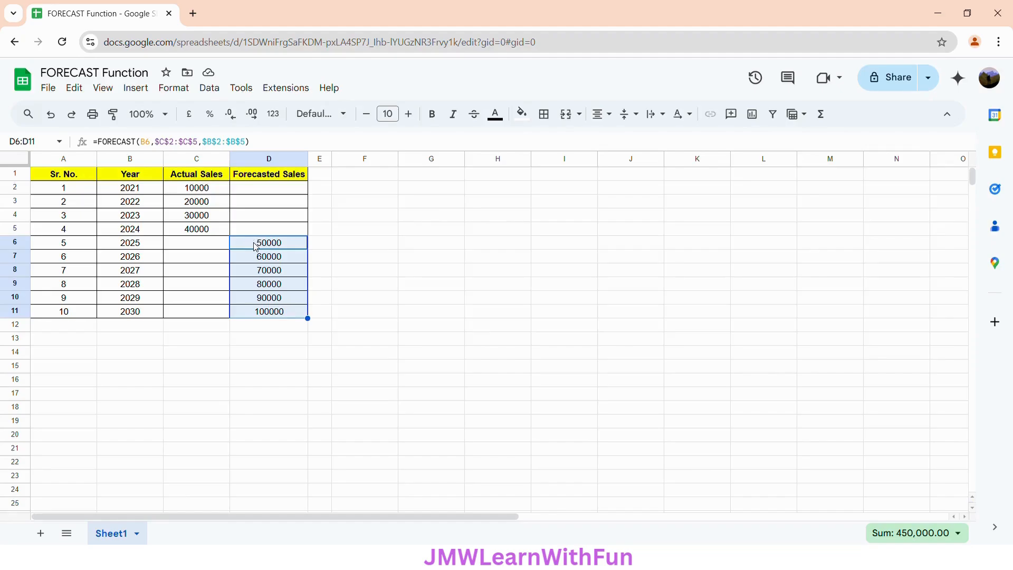
left_click(189, 191)
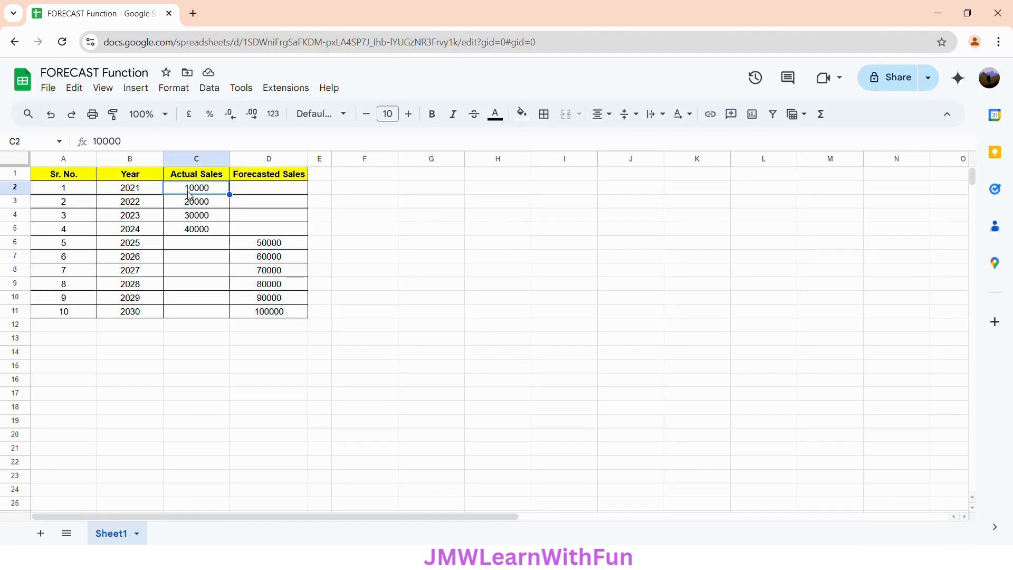
Step: Insert a line chart of actual and forecasted sales by year, and place it beside the table from column F
left_click(132, 179)
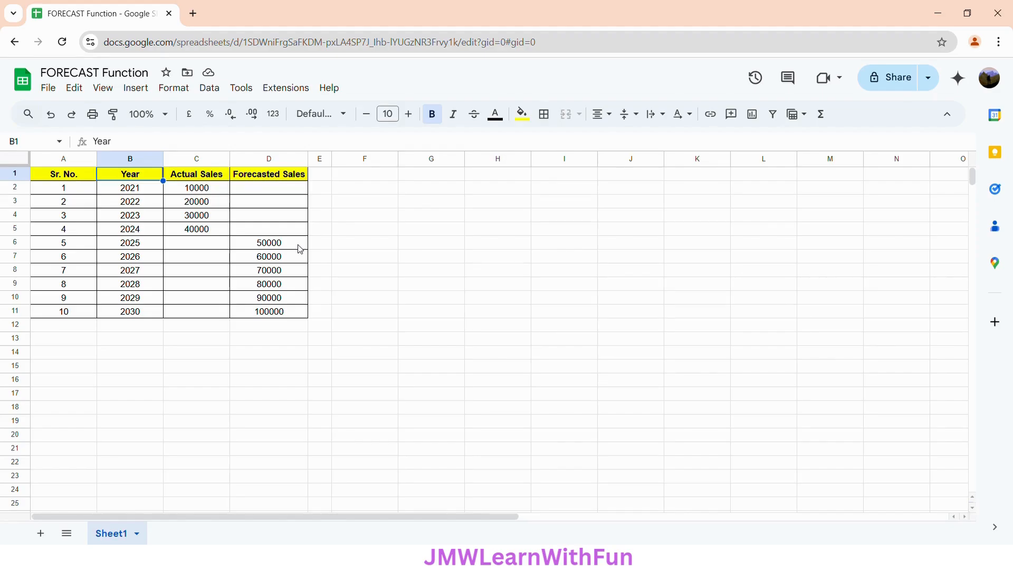
left_click(136, 88)
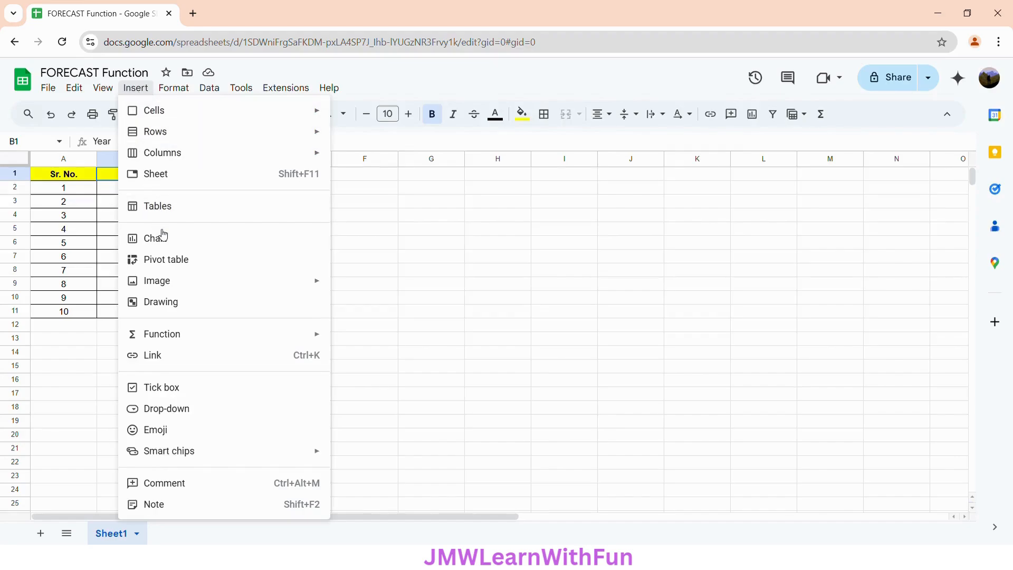
left_click(178, 248)
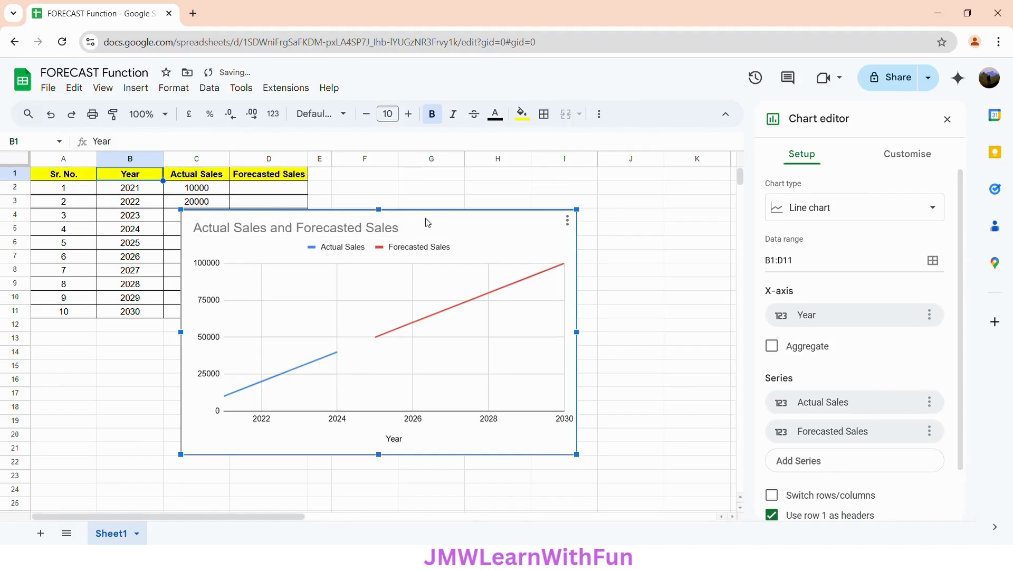
left_click_drag(427, 223, 583, 207)
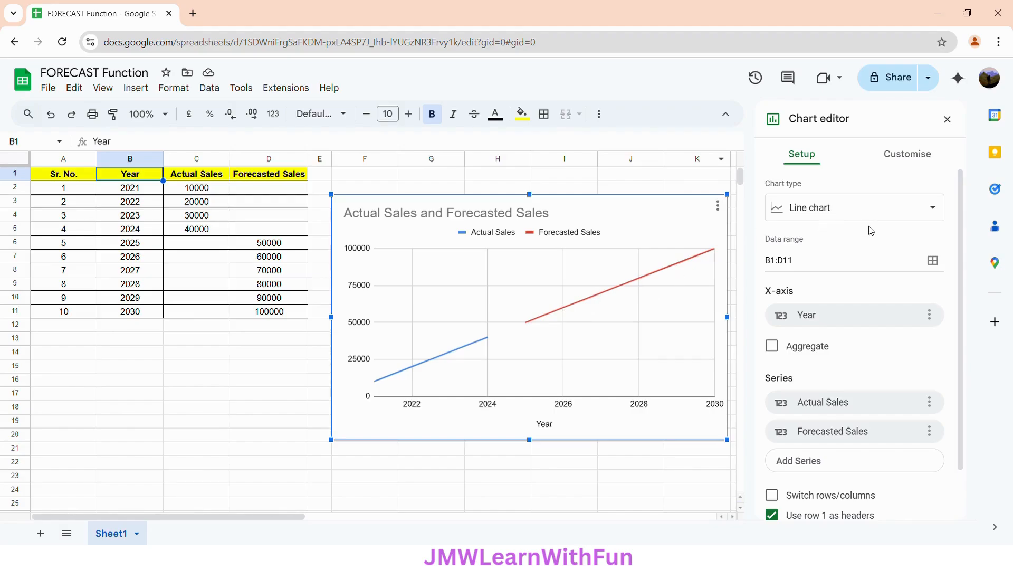
Step: Change the chart's Forecasted Sales series to a dashed line
left_click(906, 163)
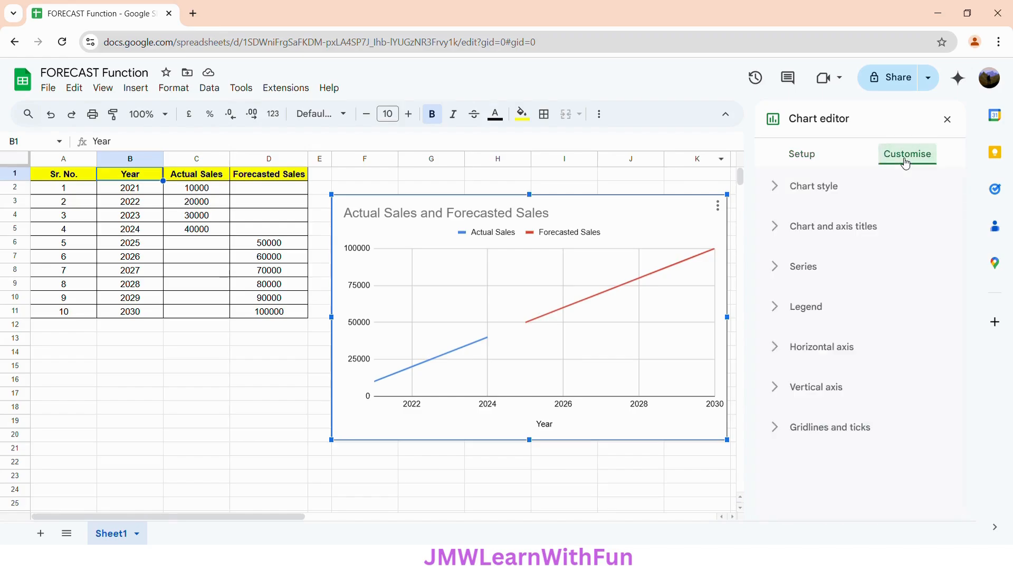
left_click(813, 268)
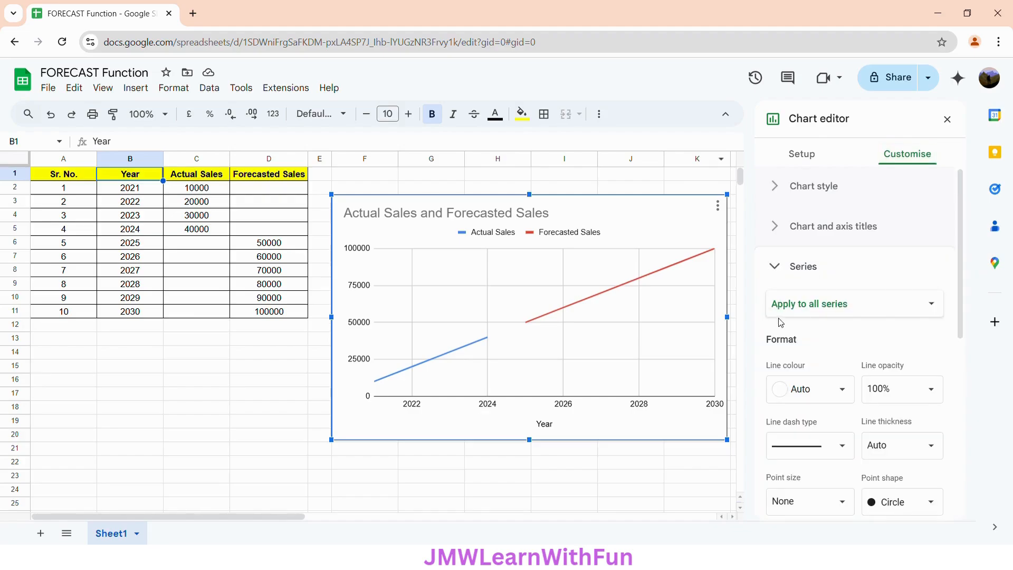
left_click(830, 310)
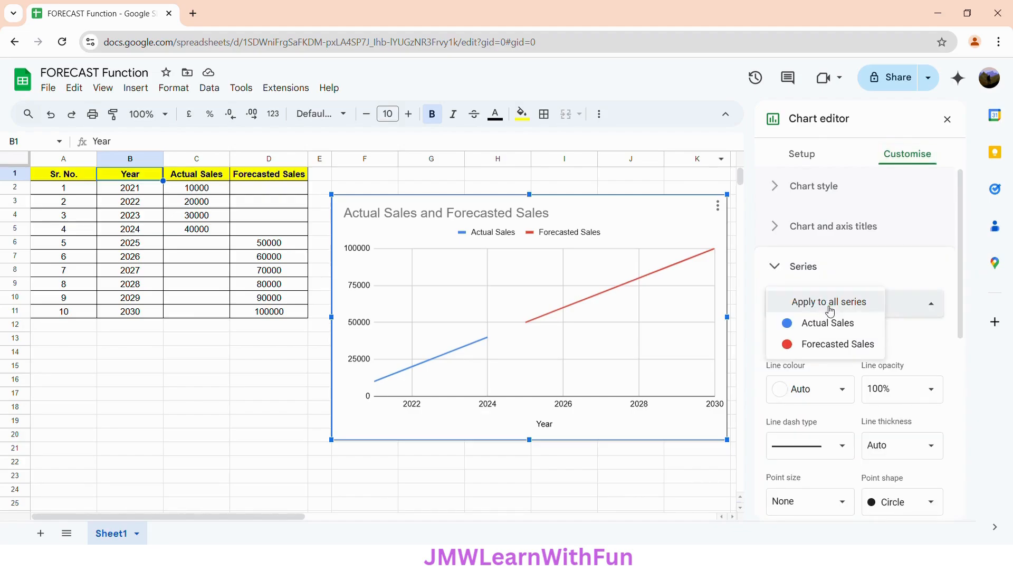
left_click(817, 346)
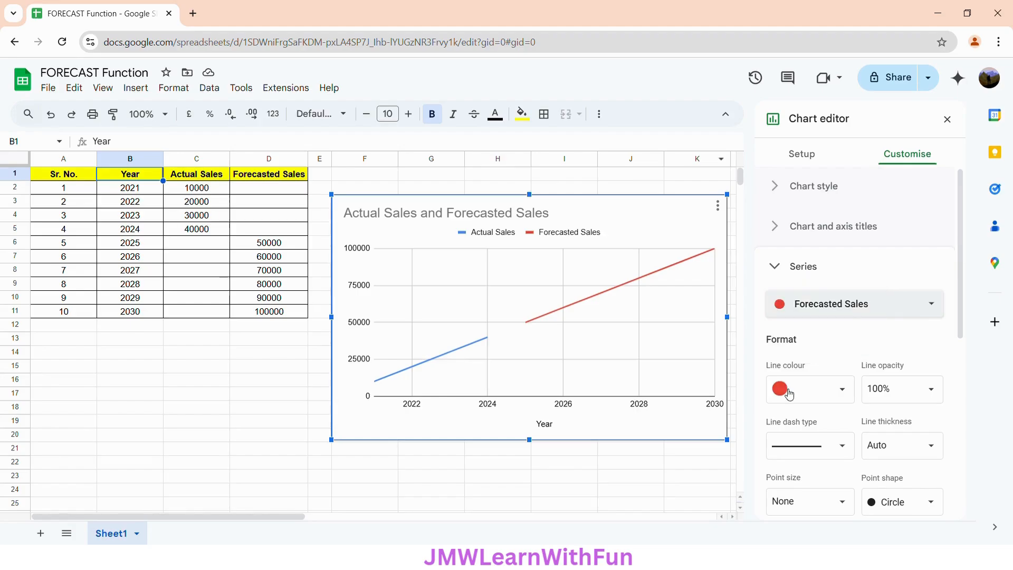
left_click(810, 447)
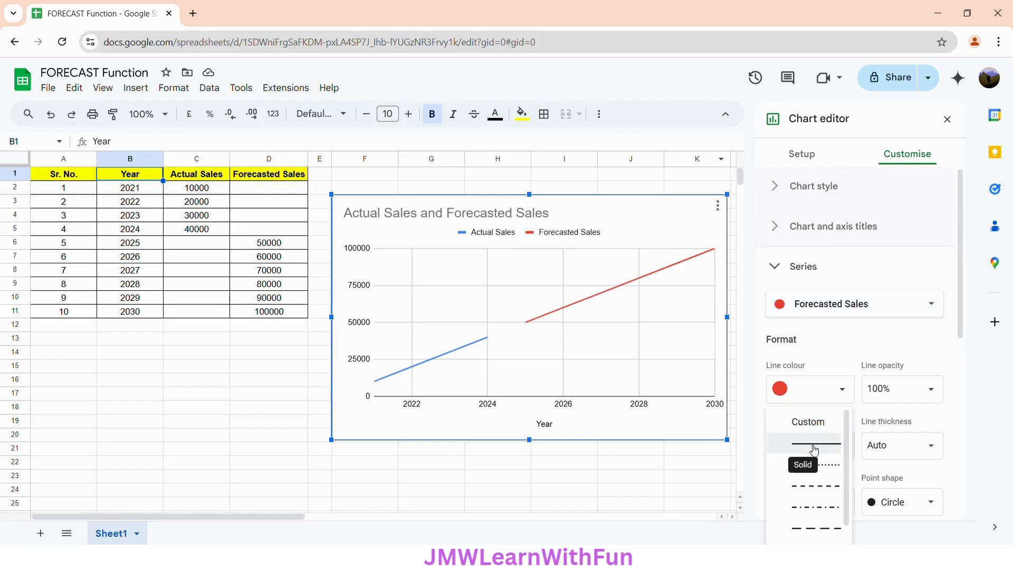
left_click(808, 487)
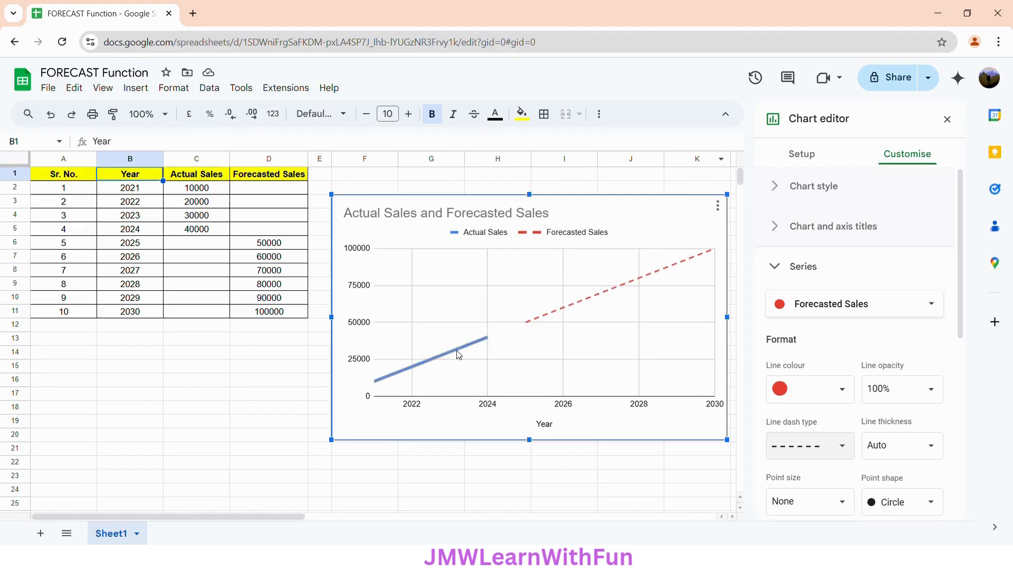
left_click(779, 269)
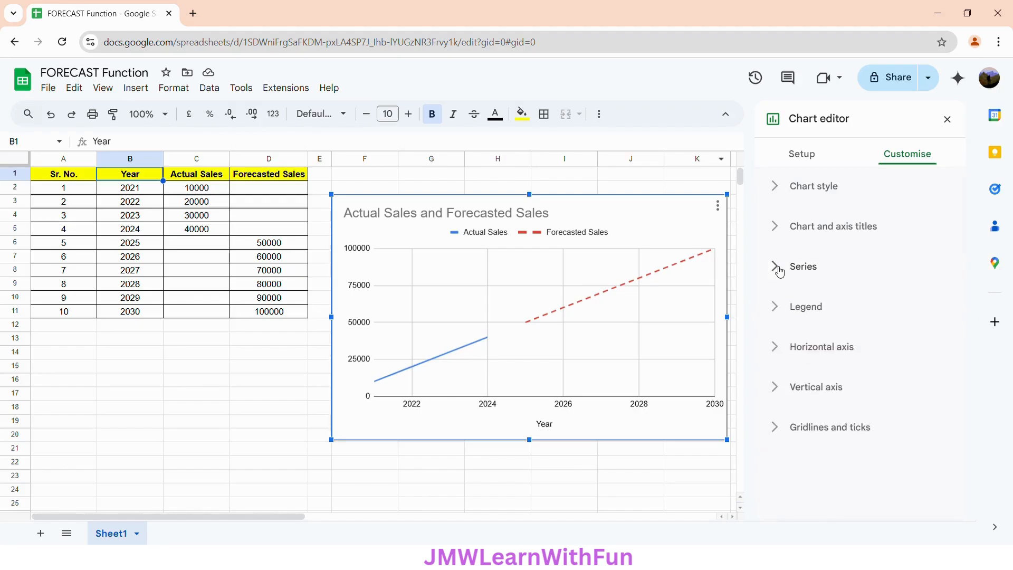
Step: Change the chart title to "Year wise Actual Sales and Forecasted Sales"
left_click(814, 233)
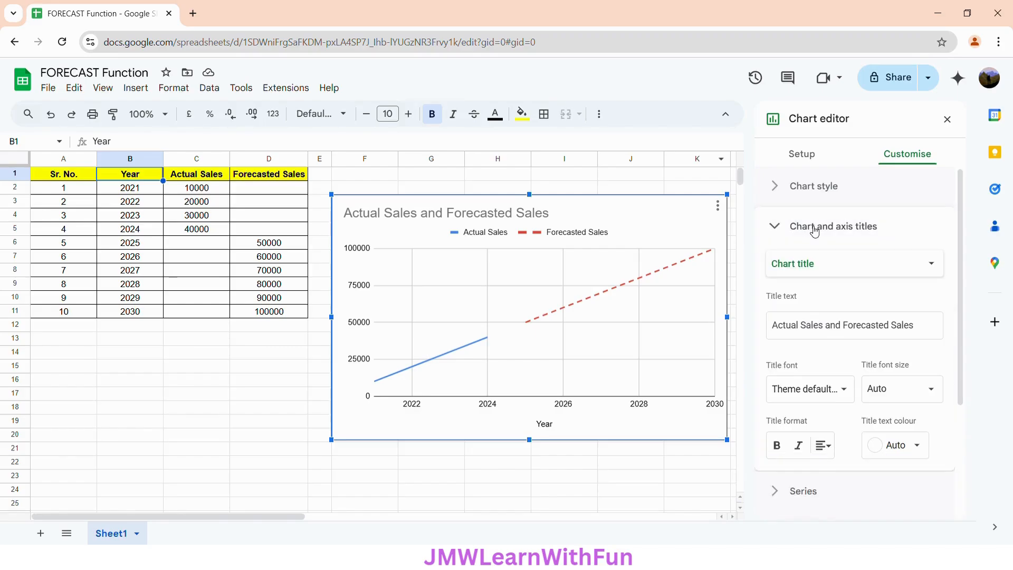
left_click(807, 269)
left_click(780, 262)
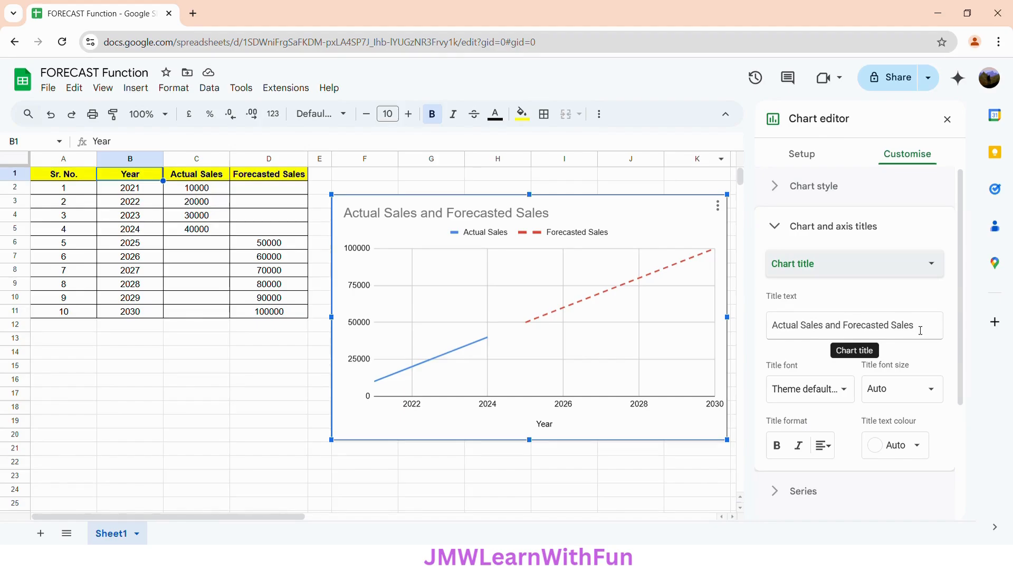
left_click(778, 329)
type("Y")
type("ear w")
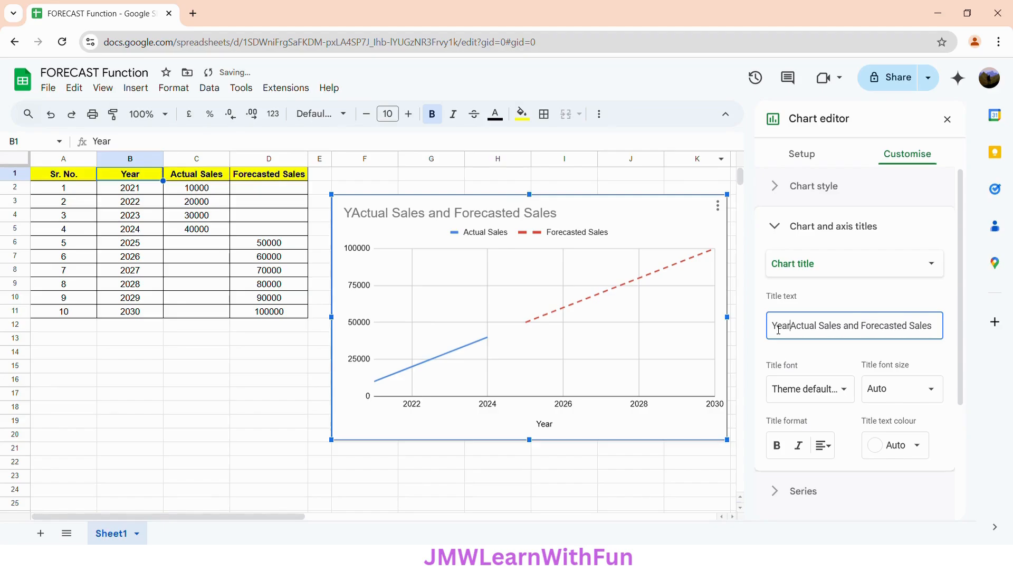
type("ise")
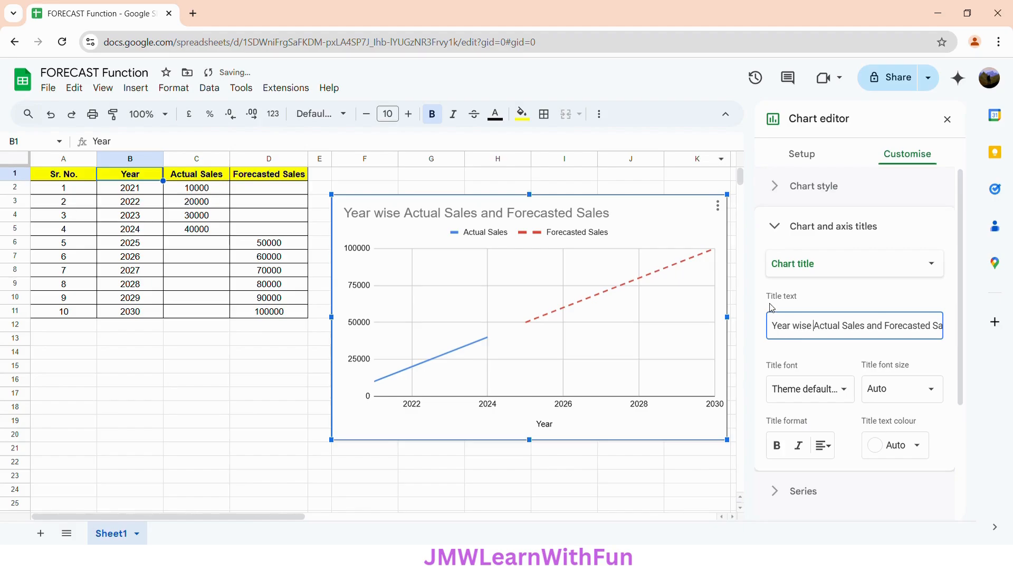
left_click(828, 310)
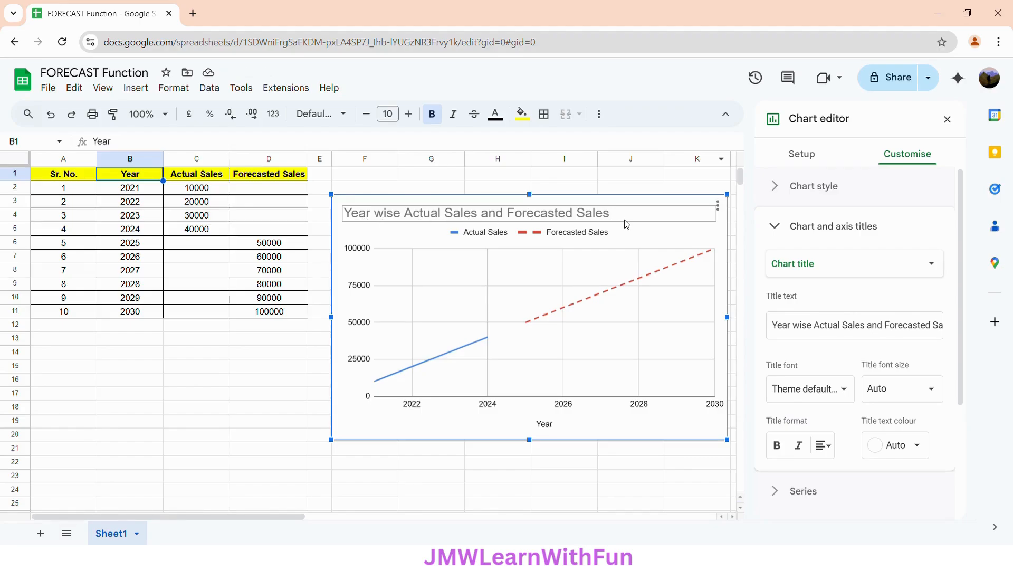
Step: Centre the chart title and set the vertical axis title to "Sales"
left_click(828, 449)
left_click(841, 472)
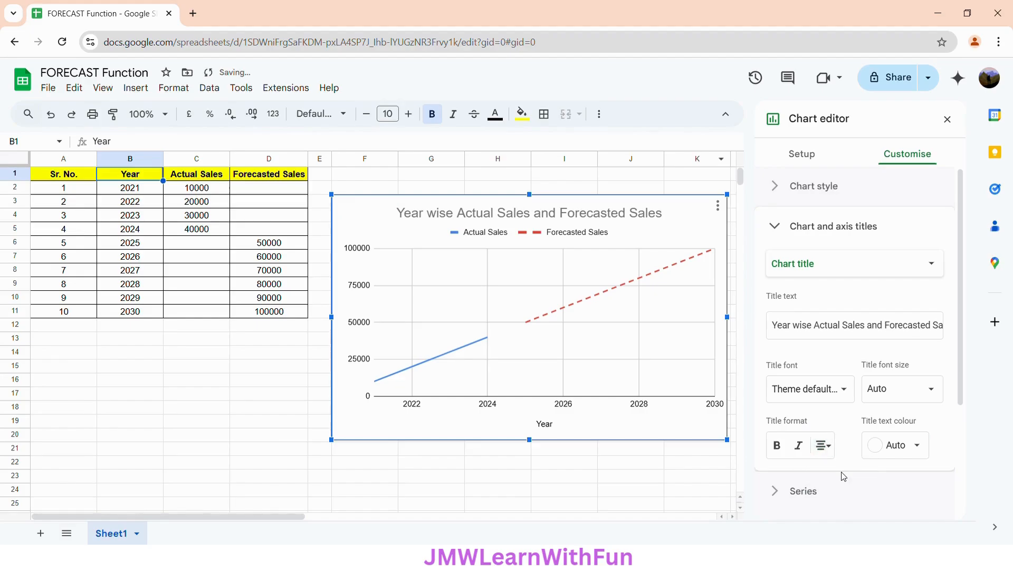
left_click(808, 273)
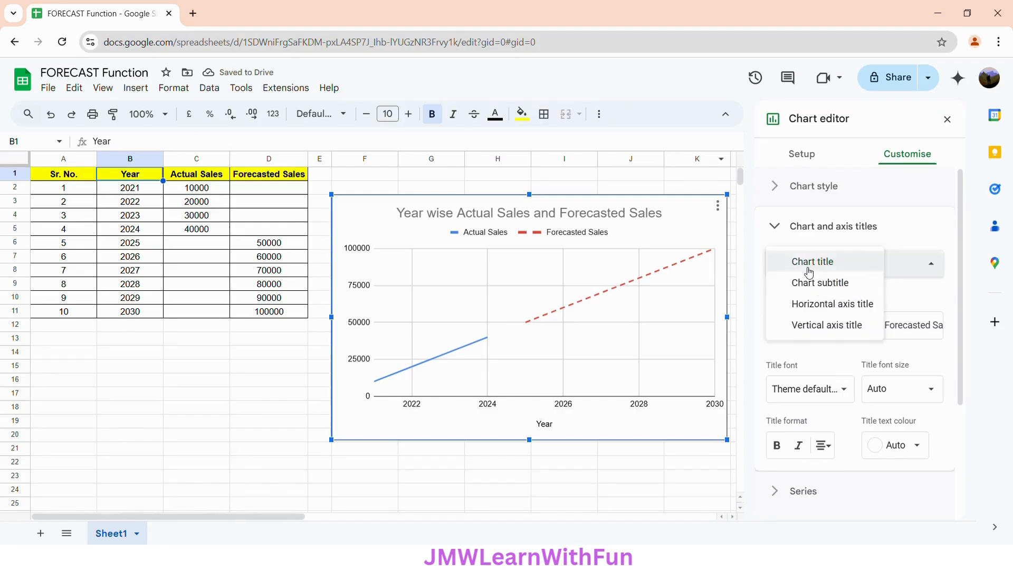
left_click(815, 326)
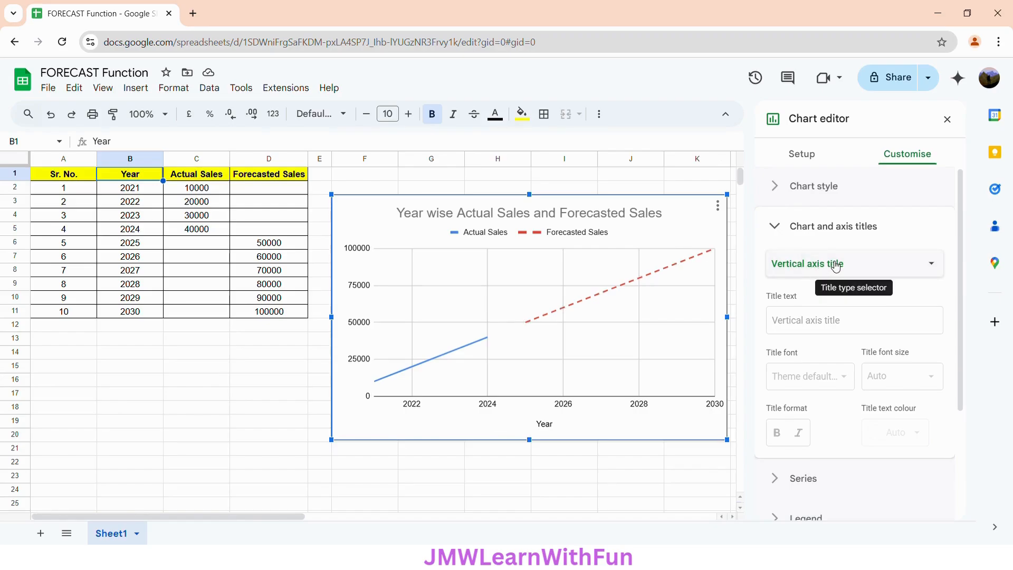
left_click(812, 322)
type("Sales")
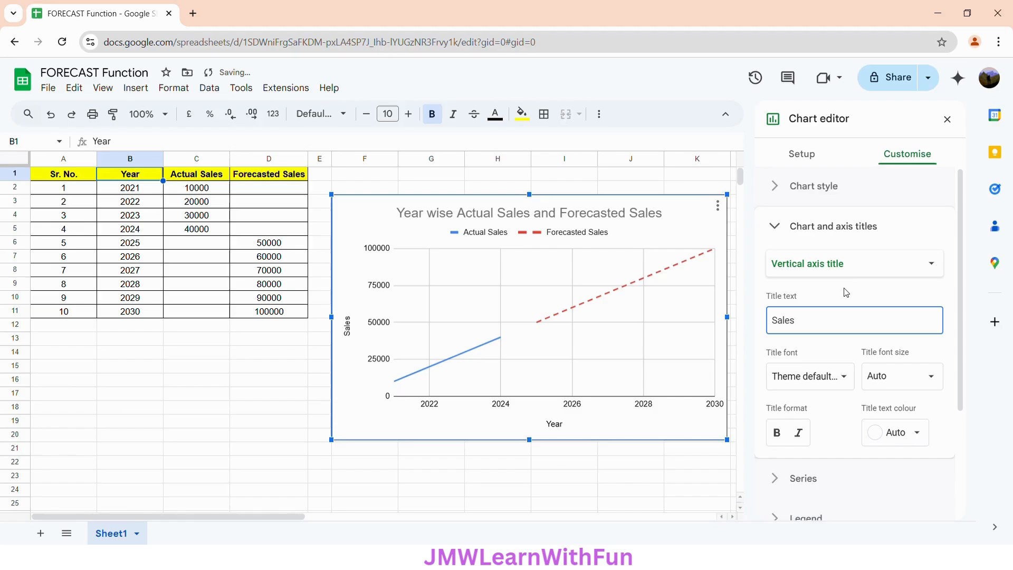
left_click(855, 296)
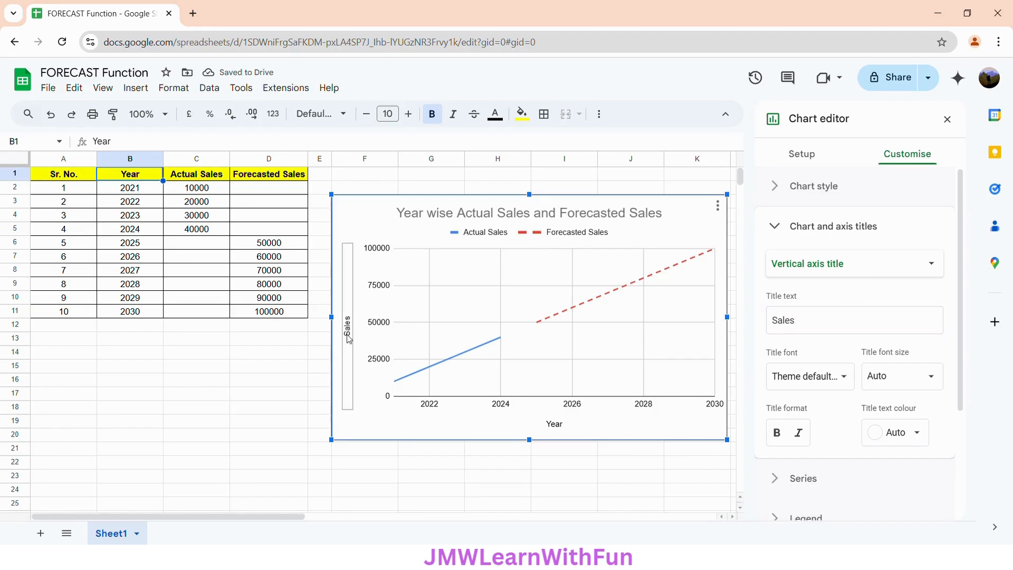
left_click(785, 232)
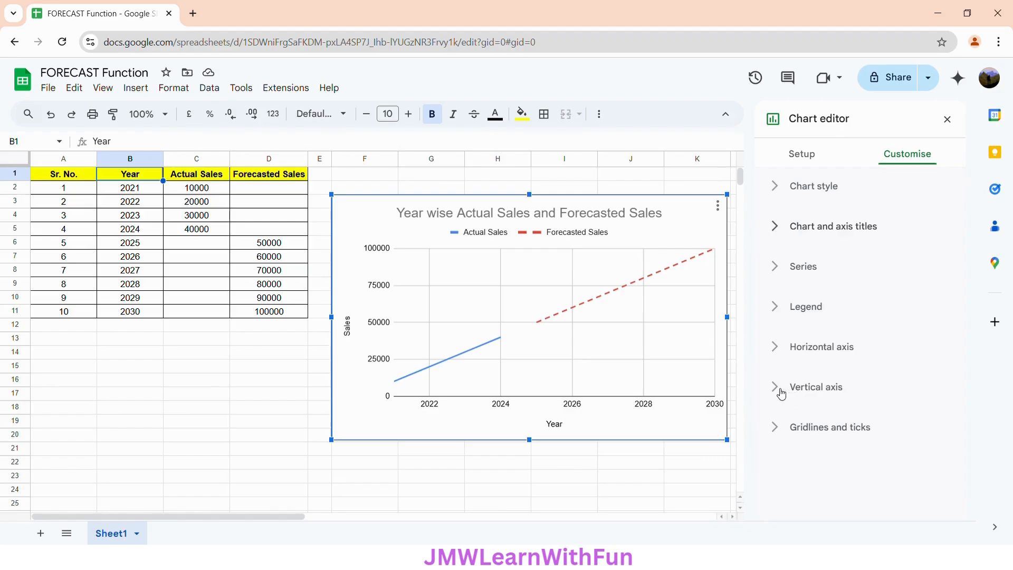
Step: Show the axis line on the chart's vertical axis
left_click(781, 394)
scroll(835, 397, "down", 3)
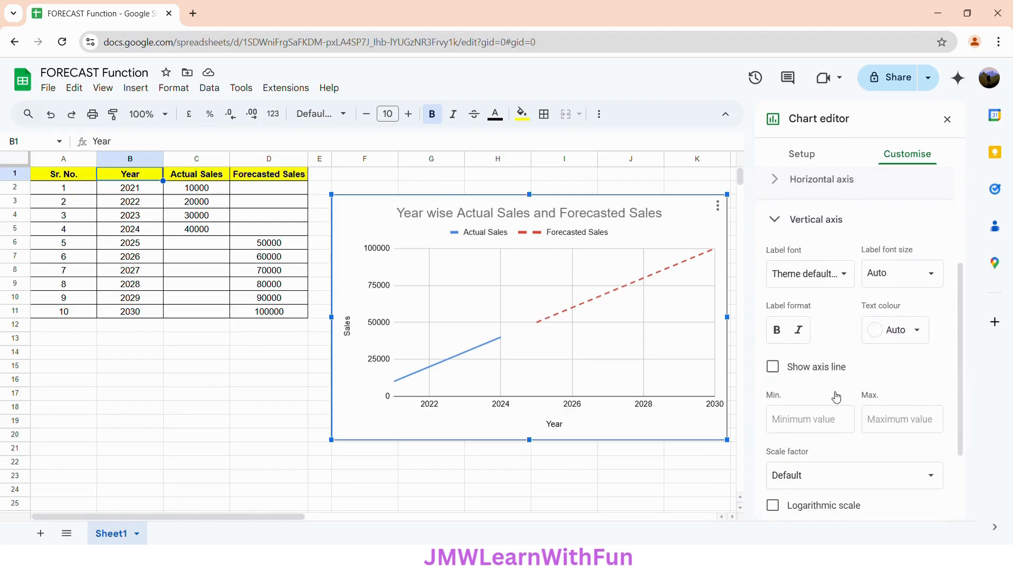
left_click(774, 366)
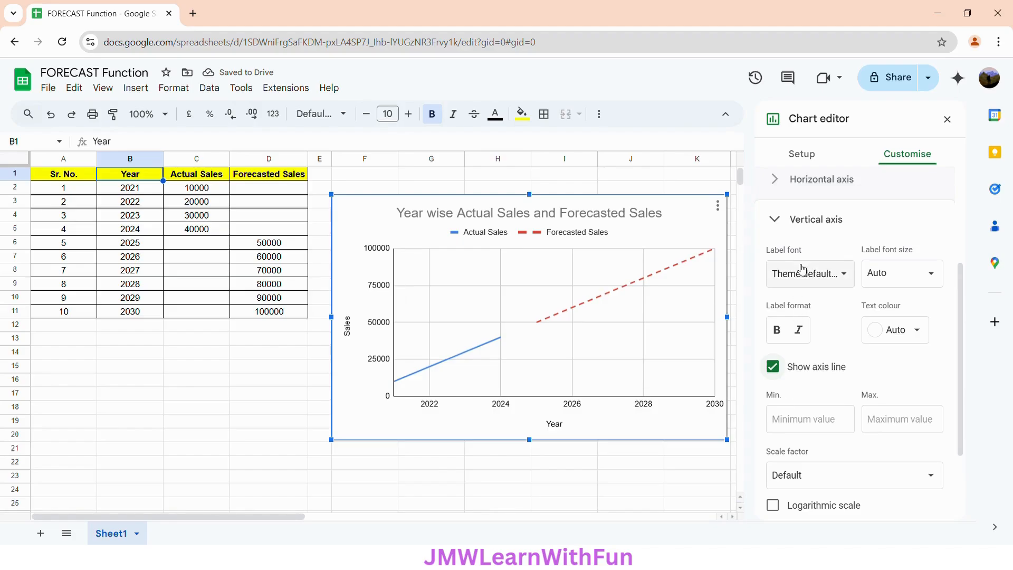
left_click(779, 219)
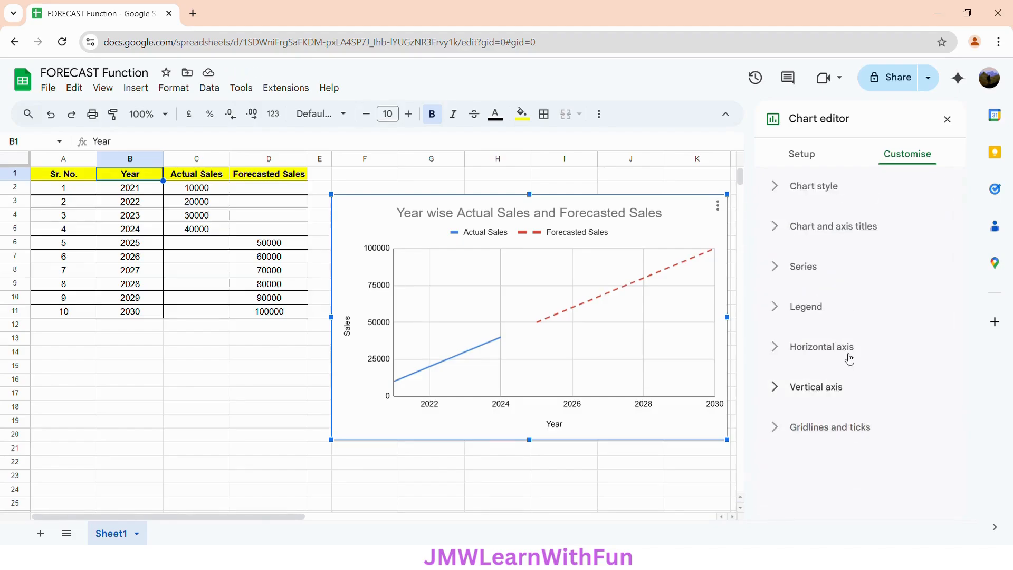
Step: Set the horizontal axis gridlines to a major step of 1 and turn on the axis's major ticks
left_click(814, 434)
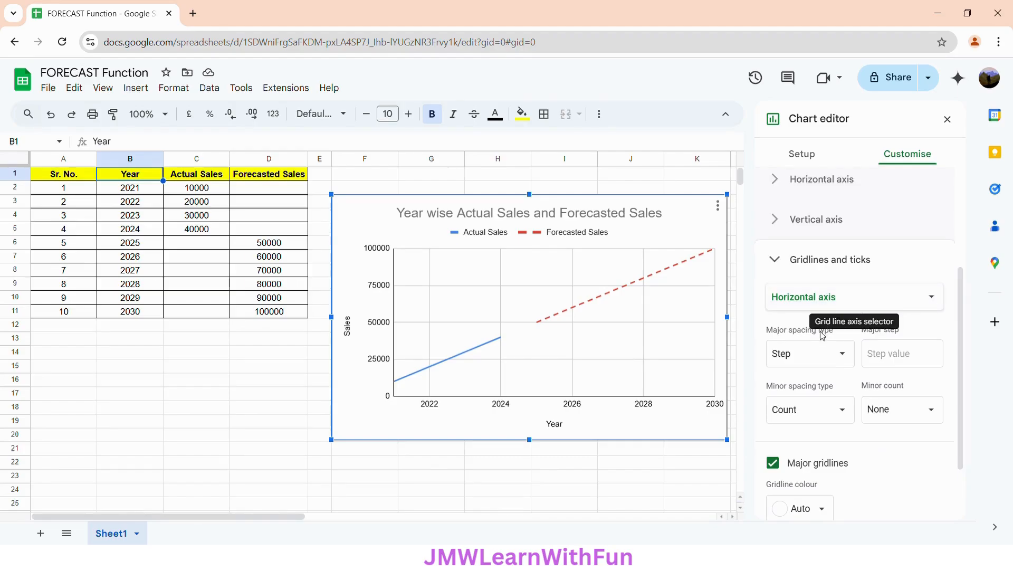
left_click(822, 362)
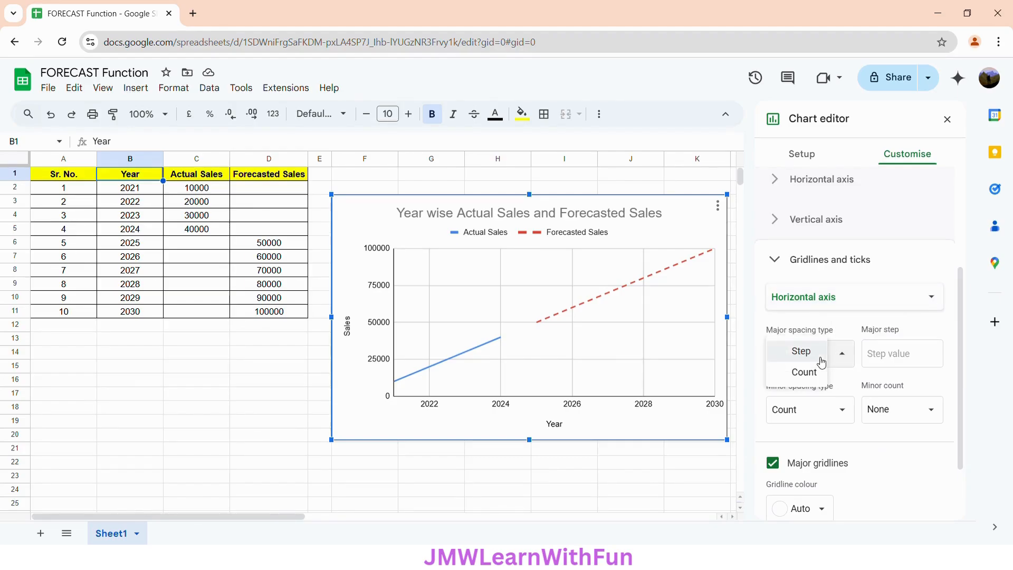
left_click(821, 358)
left_click(899, 355)
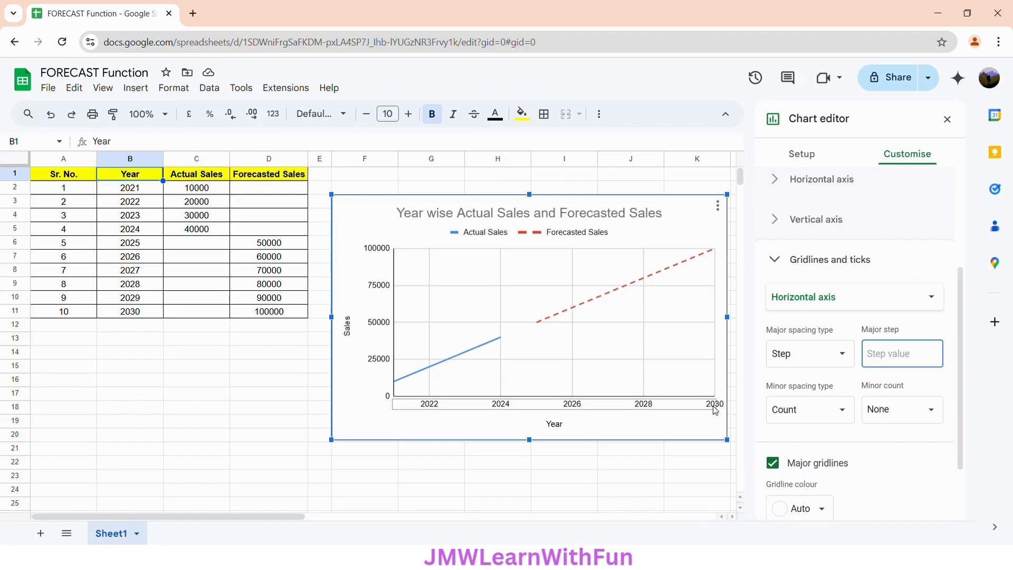
type("1")
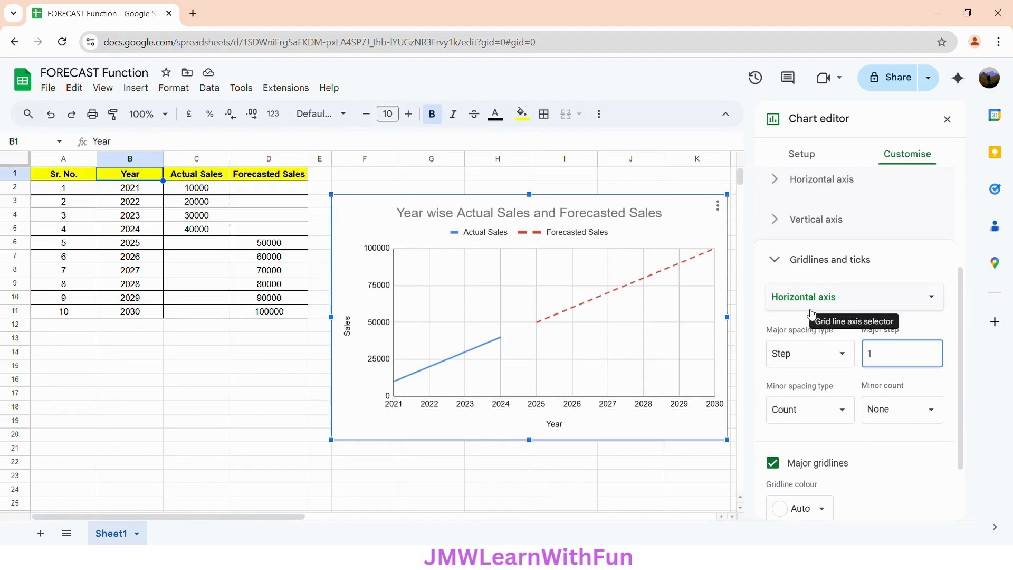
scroll(832, 429, "down", 2)
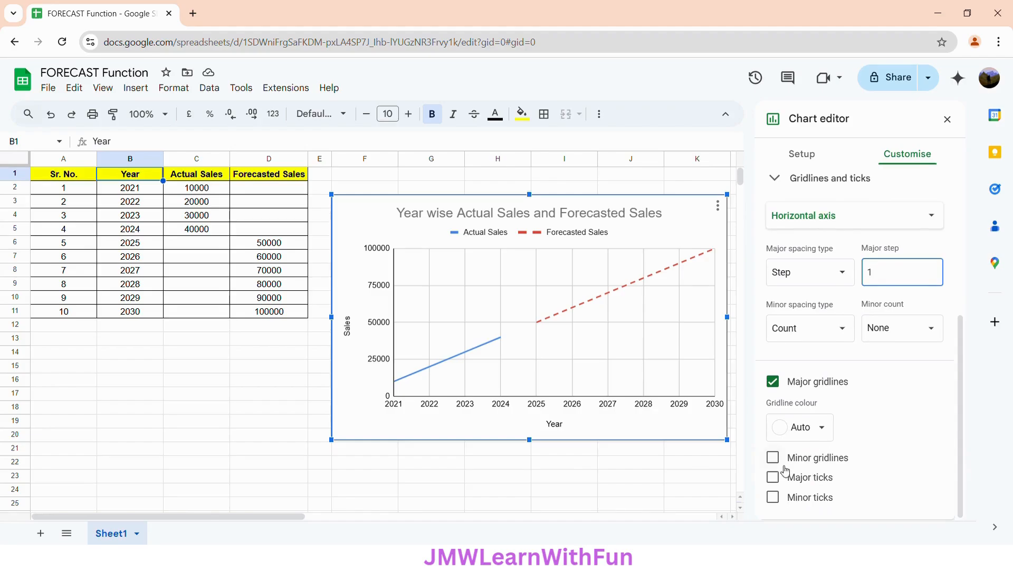
left_click(802, 484)
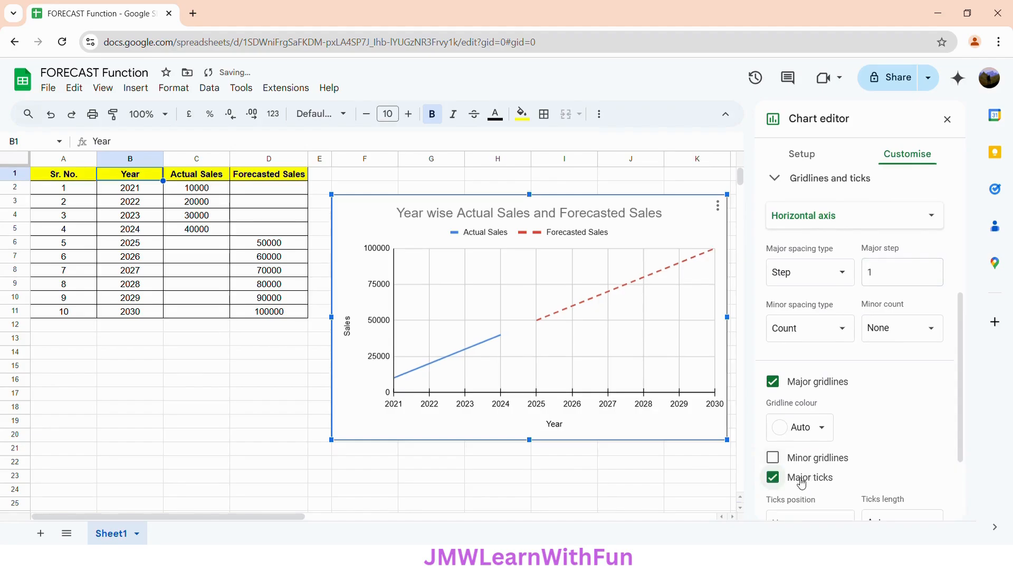
Step: Try the Outside and Inside positions for the horizontal axis major ticks and return them to Cross
scroll(802, 483, "down", 3)
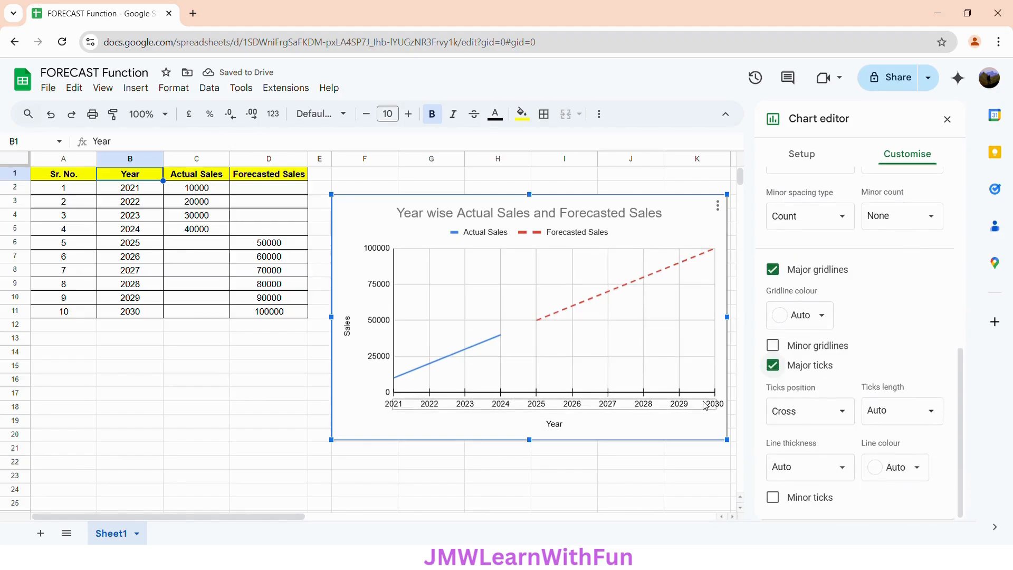
left_click(819, 411)
left_click(820, 374)
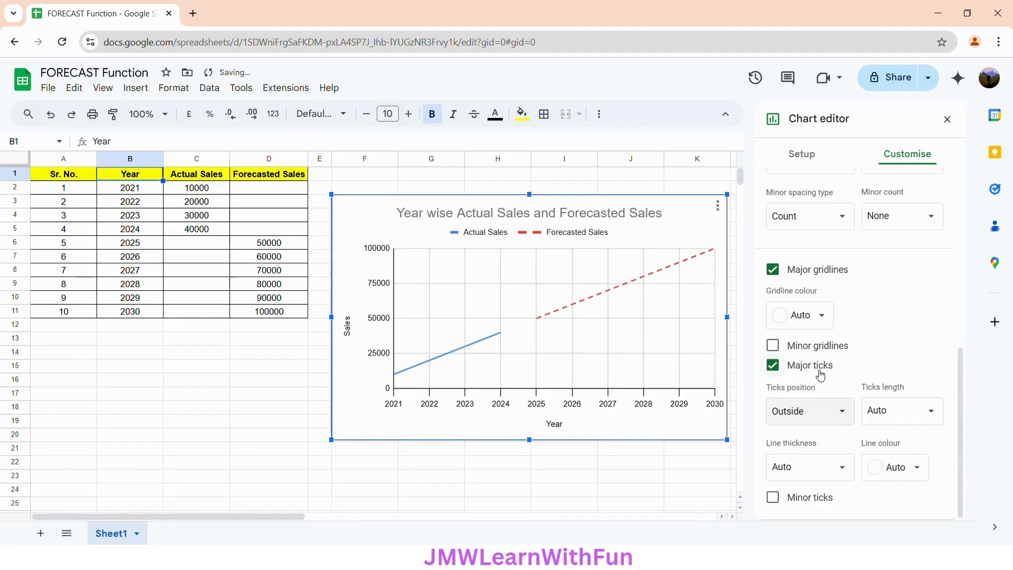
left_click(819, 421)
left_click(817, 431)
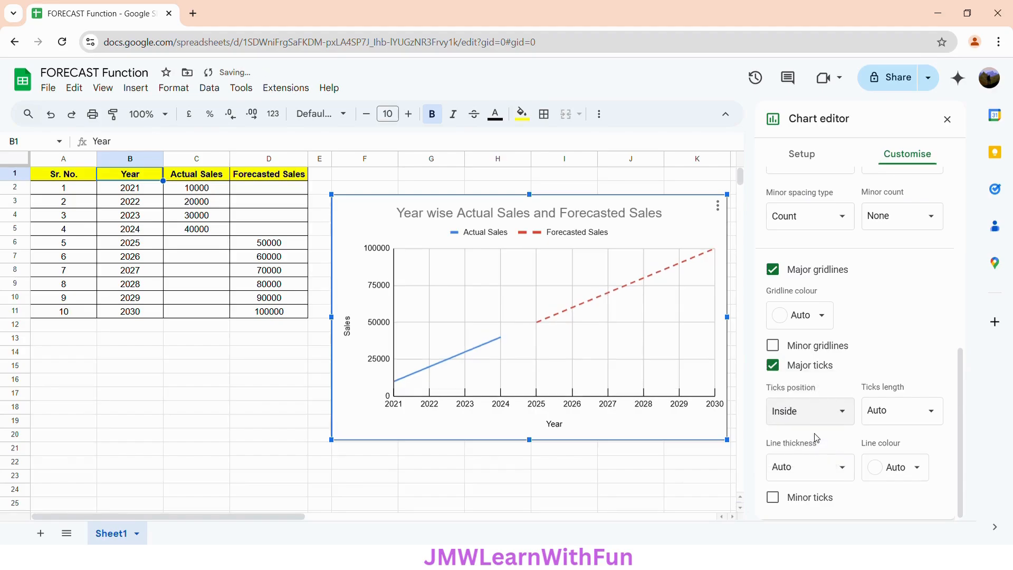
left_click(814, 424)
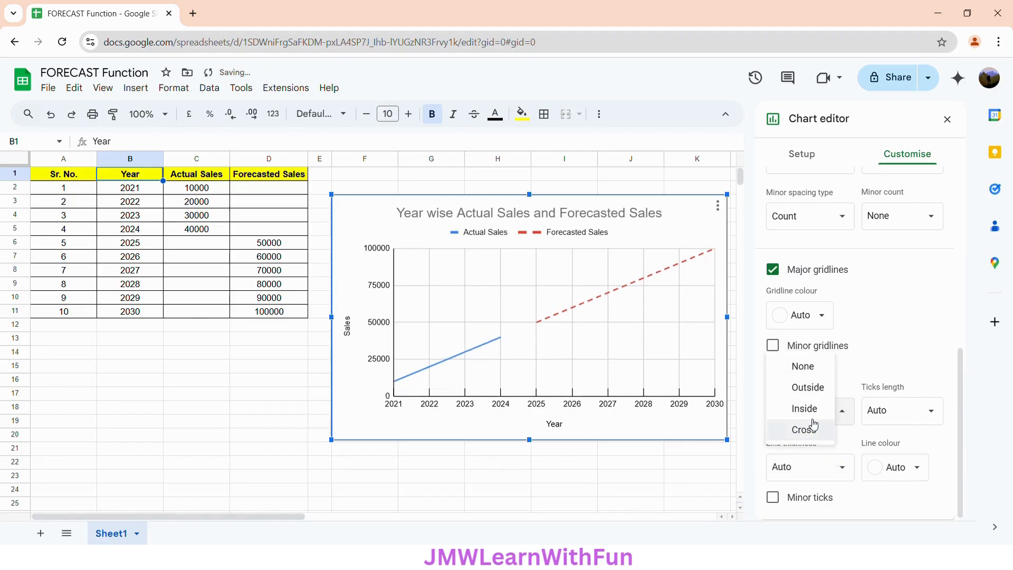
left_click(813, 430)
Step: Set the horizontal axis minor count to 2 and turn off its minor gridlines
left_click(898, 349)
scroll(897, 353, "up", 2)
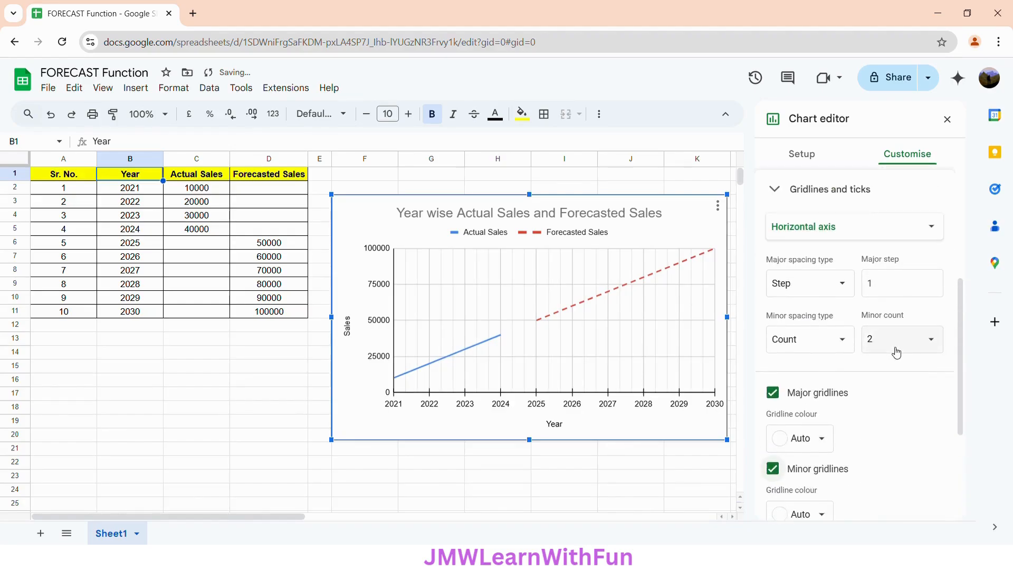
left_click(818, 469)
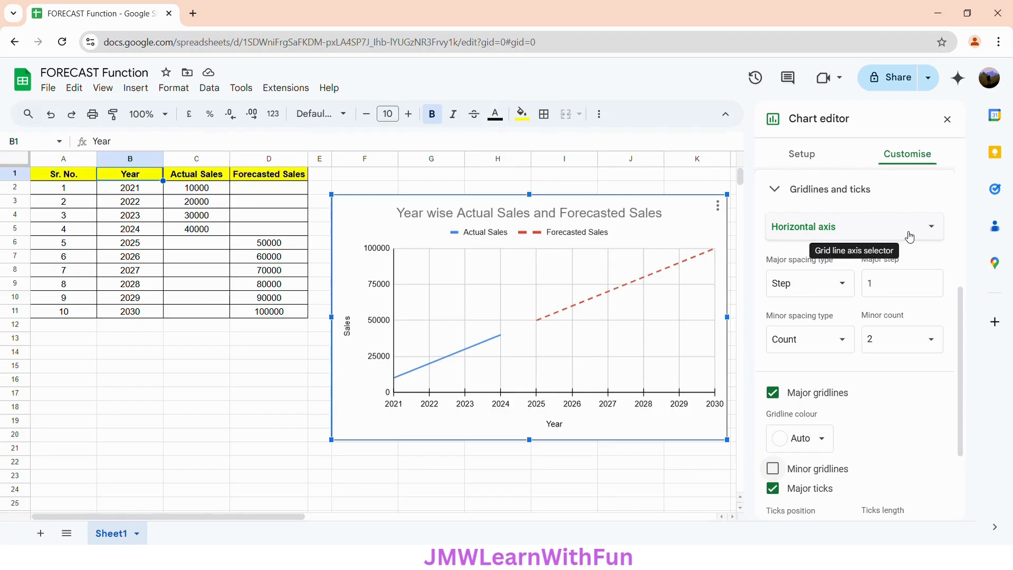
Step: Set the vertical axis gridlines to a major step of 10000
left_click(818, 227)
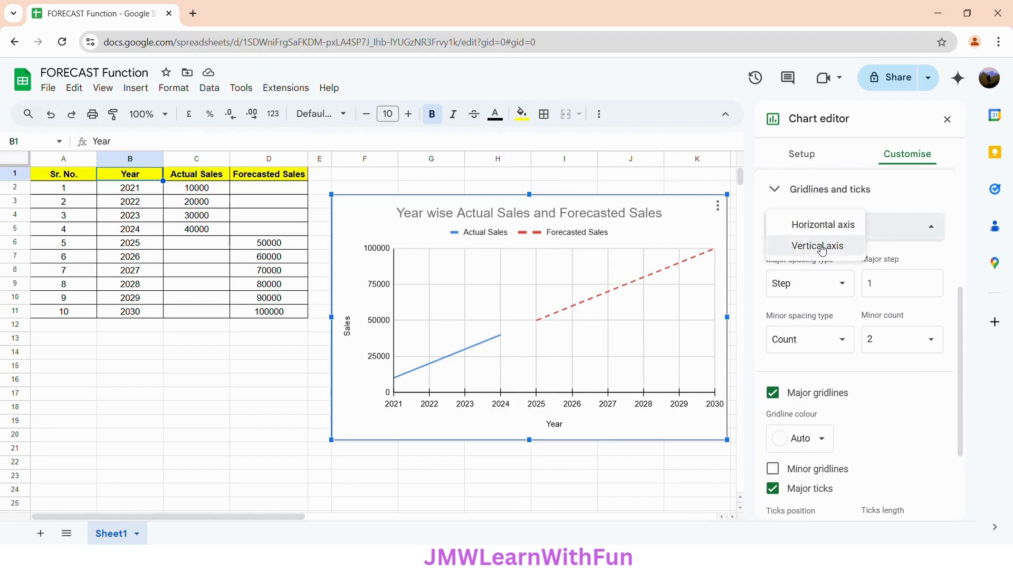
left_click(818, 246)
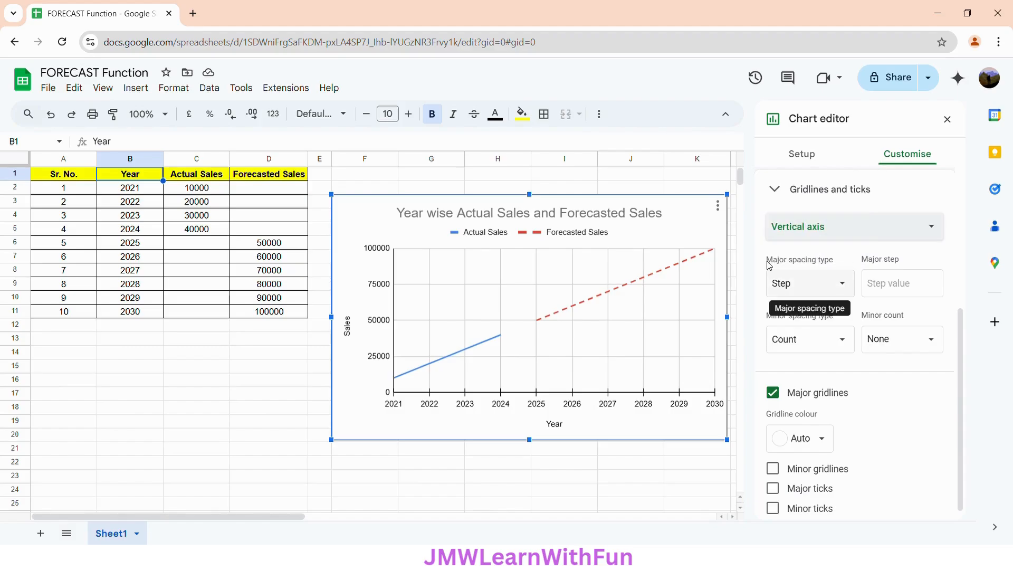
left_click(839, 285)
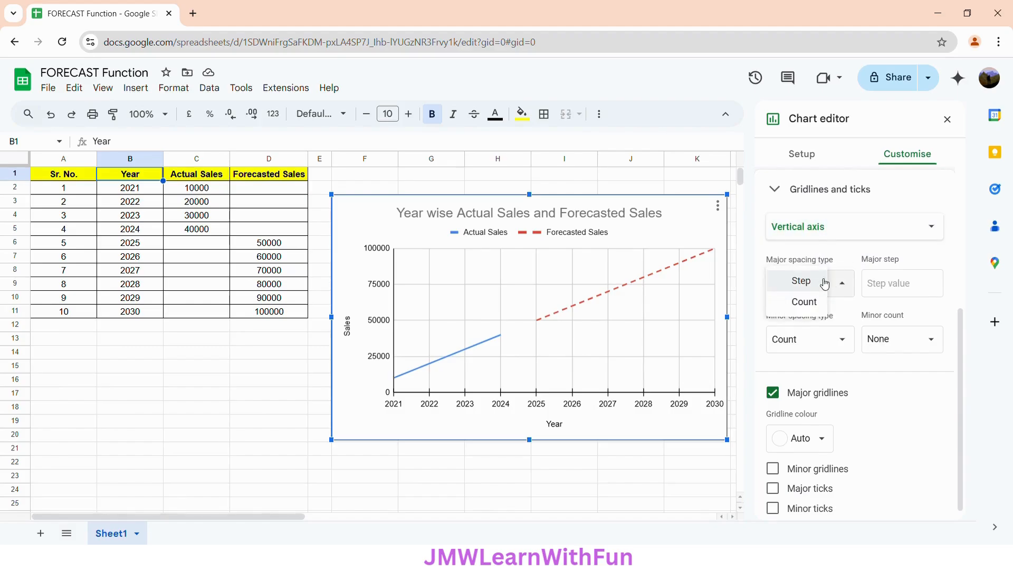
left_click(802, 282)
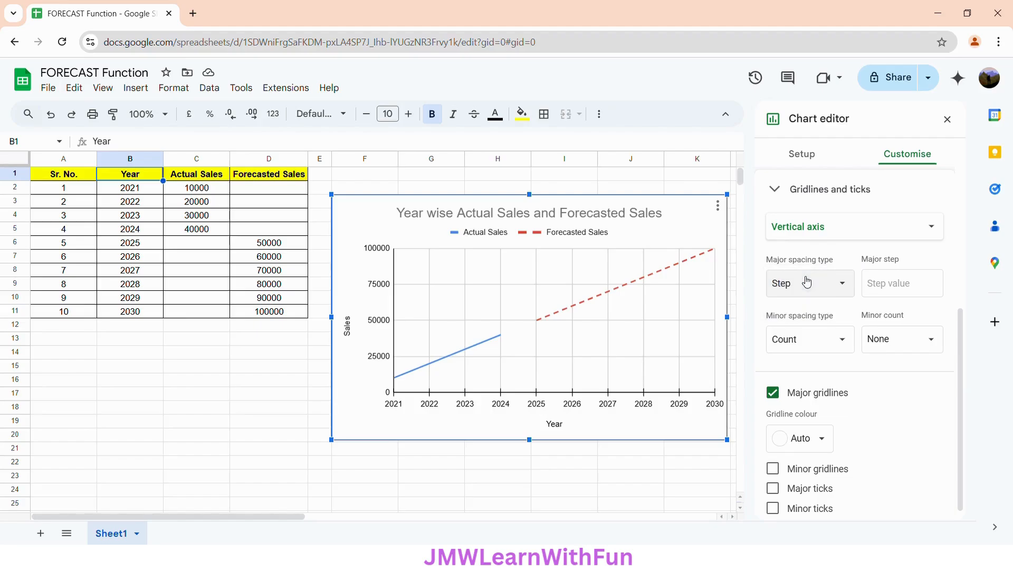
left_click(903, 286)
type("10000")
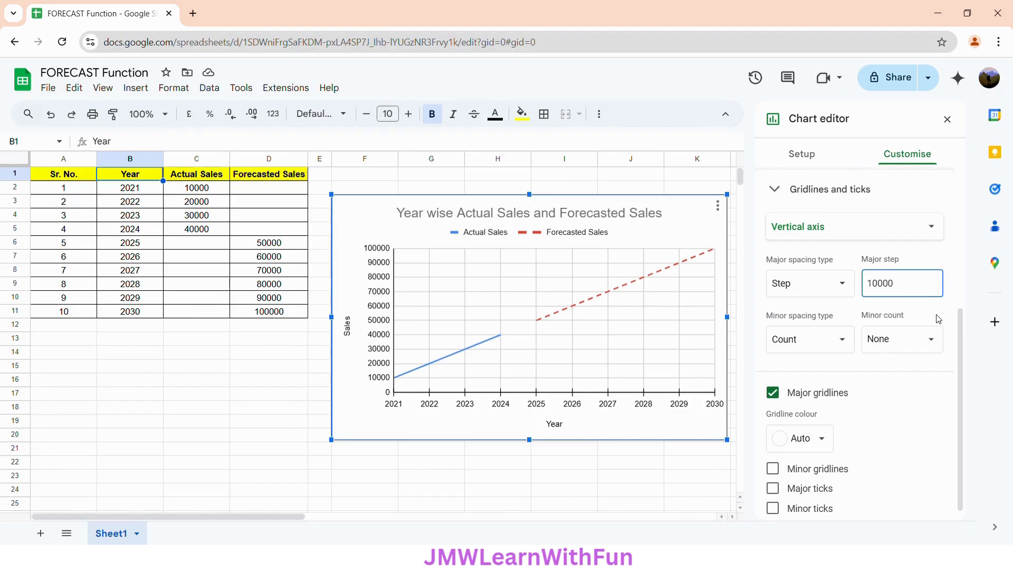
Step: Turn on major ticks for the vertical axis and close the chart editor
scroll(944, 315, "down", 1)
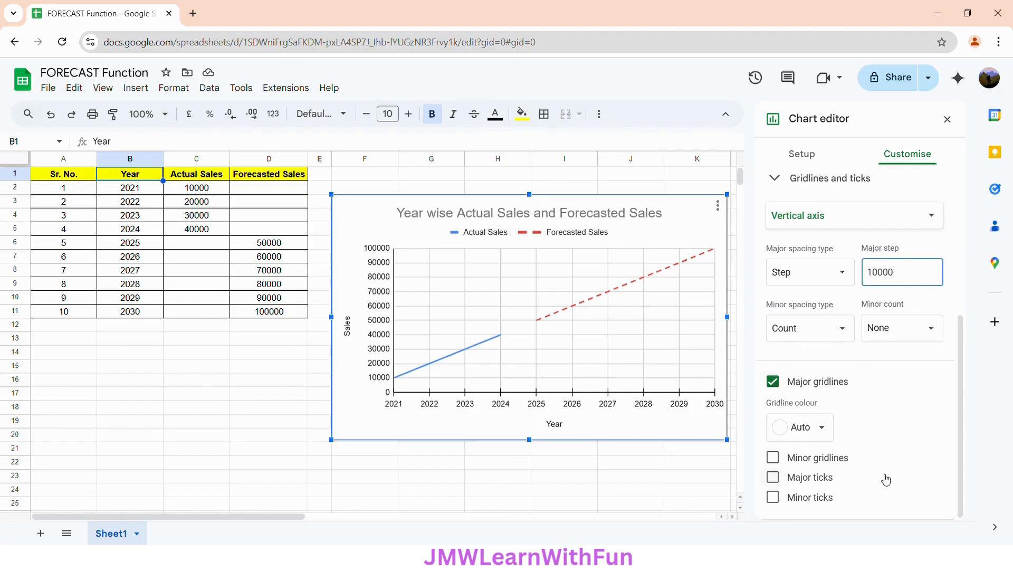
left_click(805, 485)
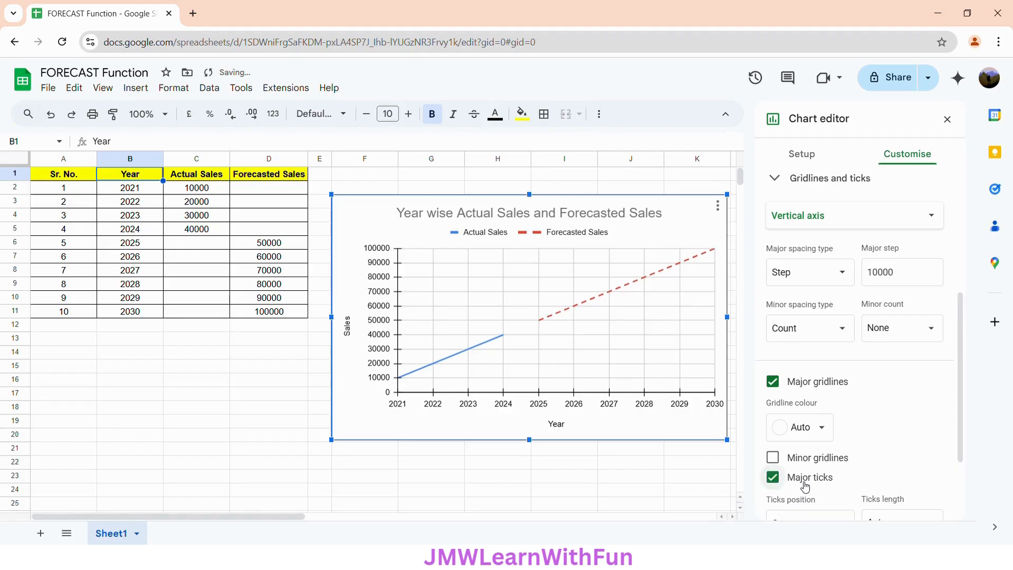
scroll(899, 472, "down", 2)
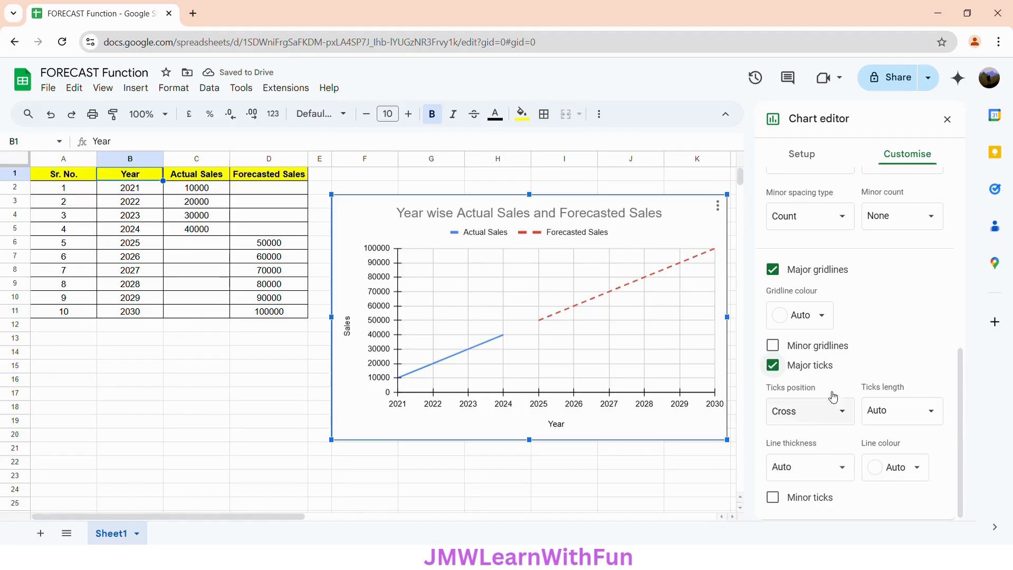
left_click(948, 121)
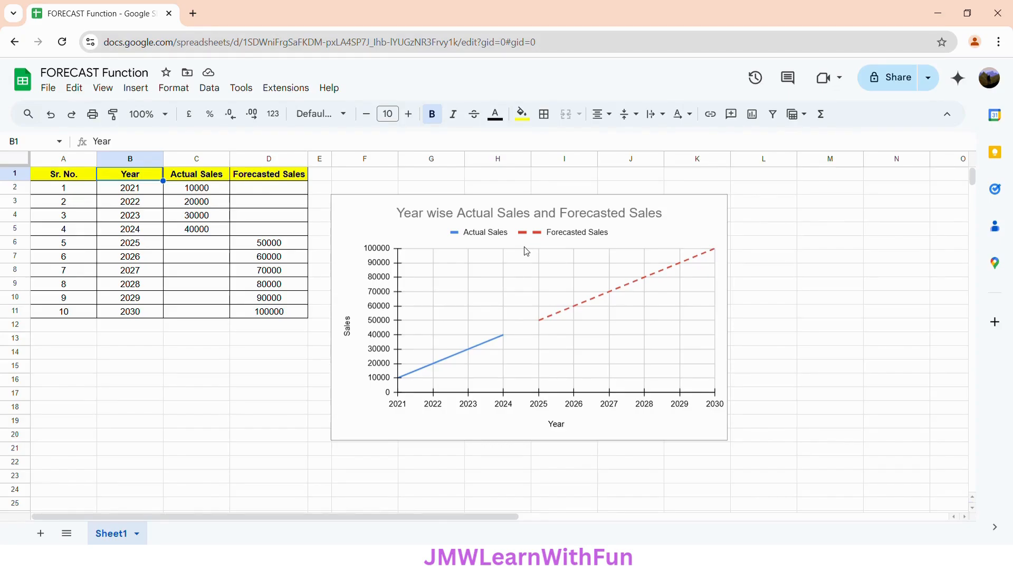
Step: Select cell D6 to review its FORECAST formula
left_click(292, 248)
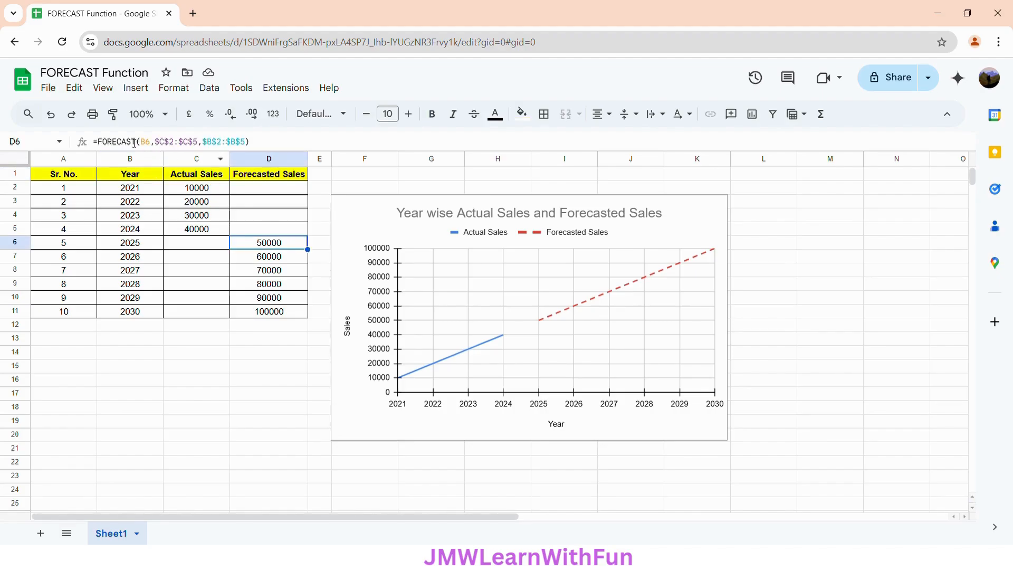